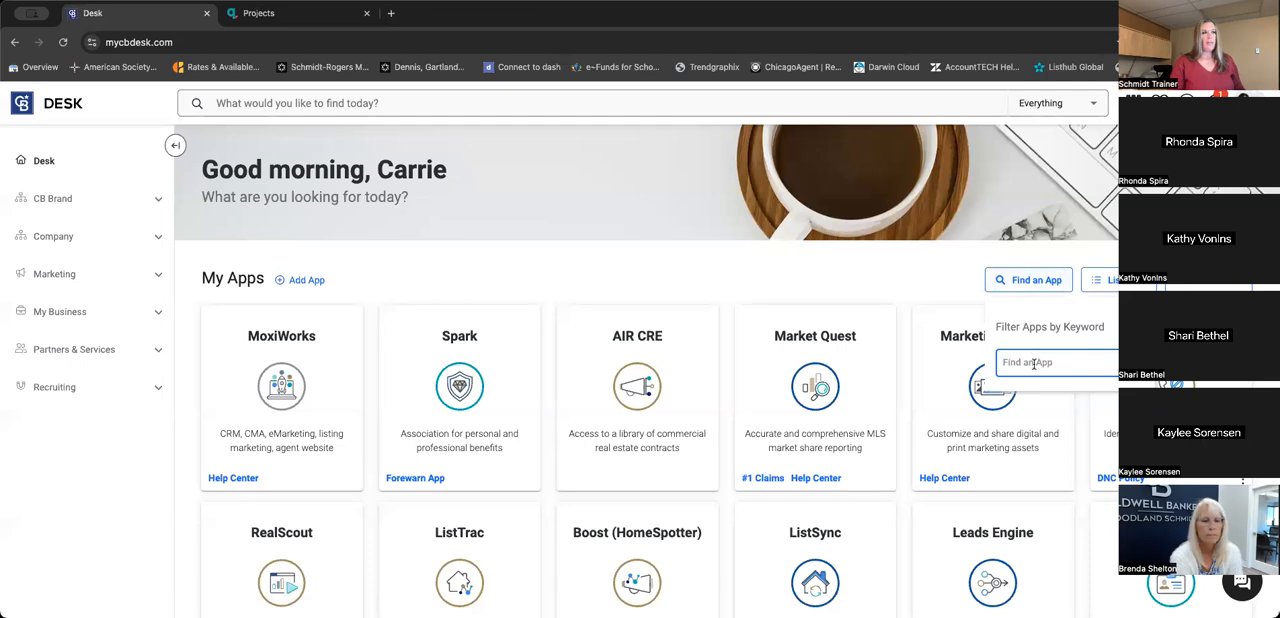
- Switch from the Desk page to the Marketing Center and show My Projects
click(320, 103)
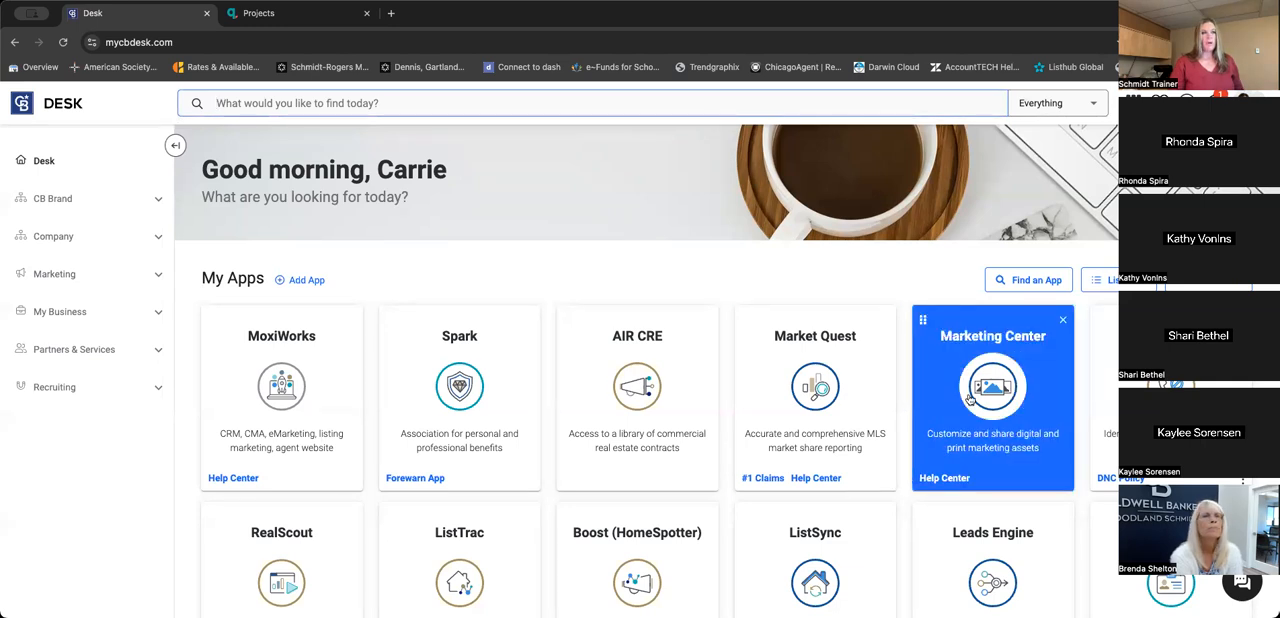
scroll(985, 402, down, 1)
click(266, 16)
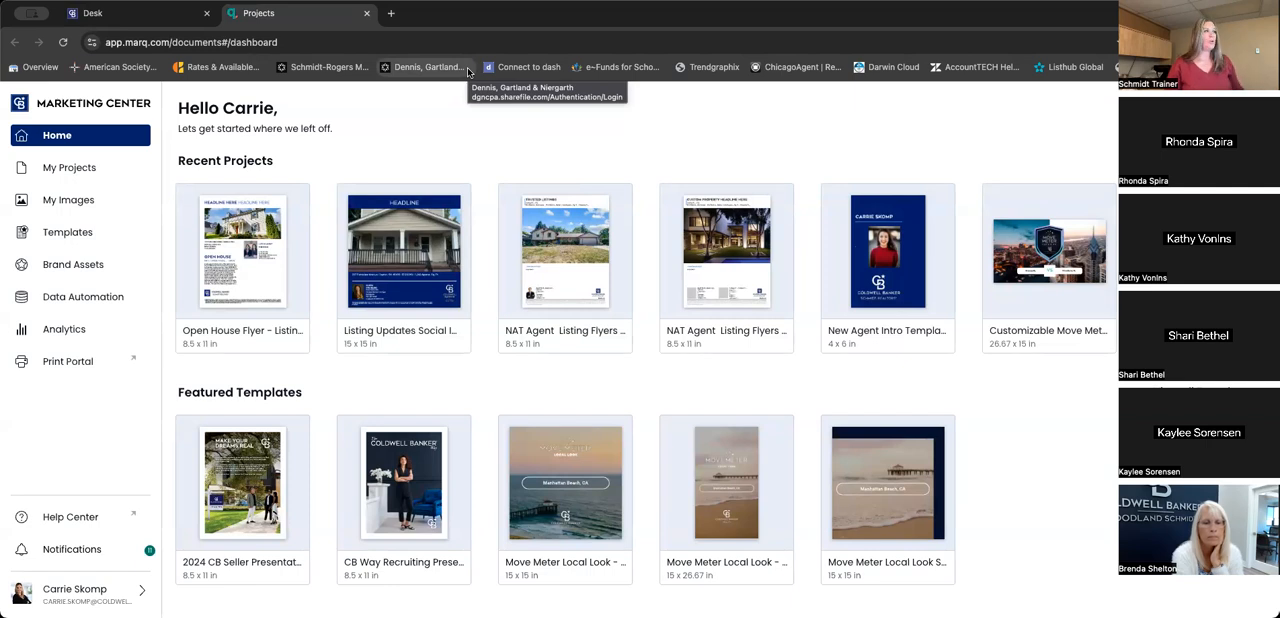
click(86, 171)
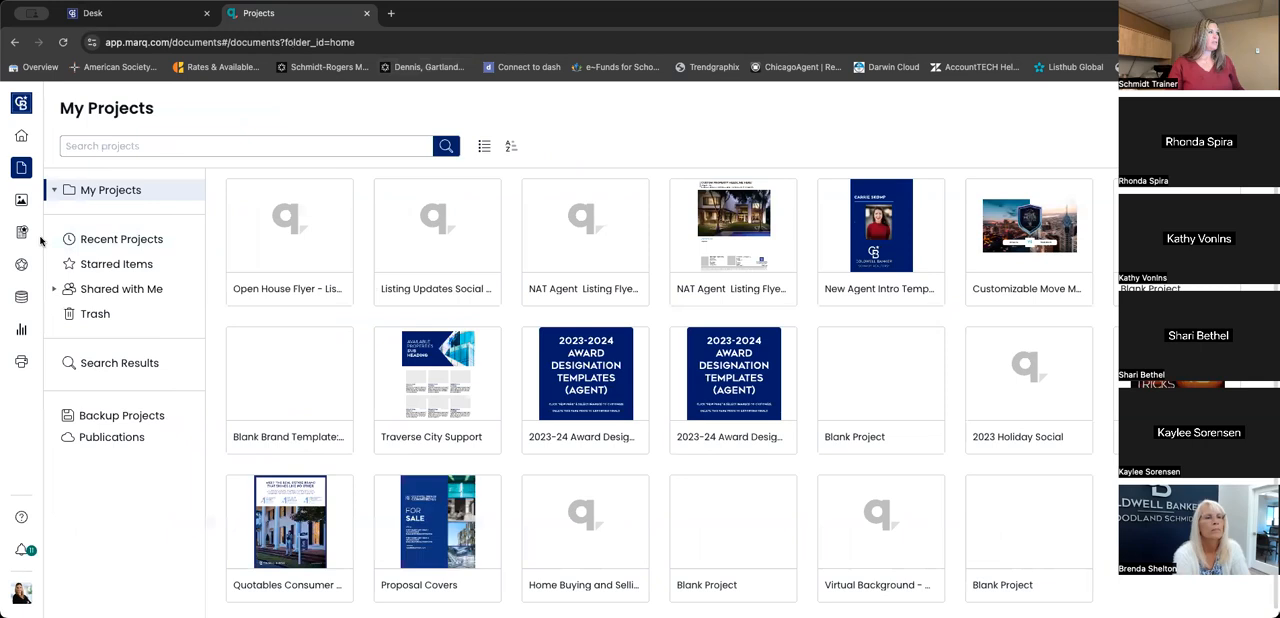
mouse_move(254, 244)
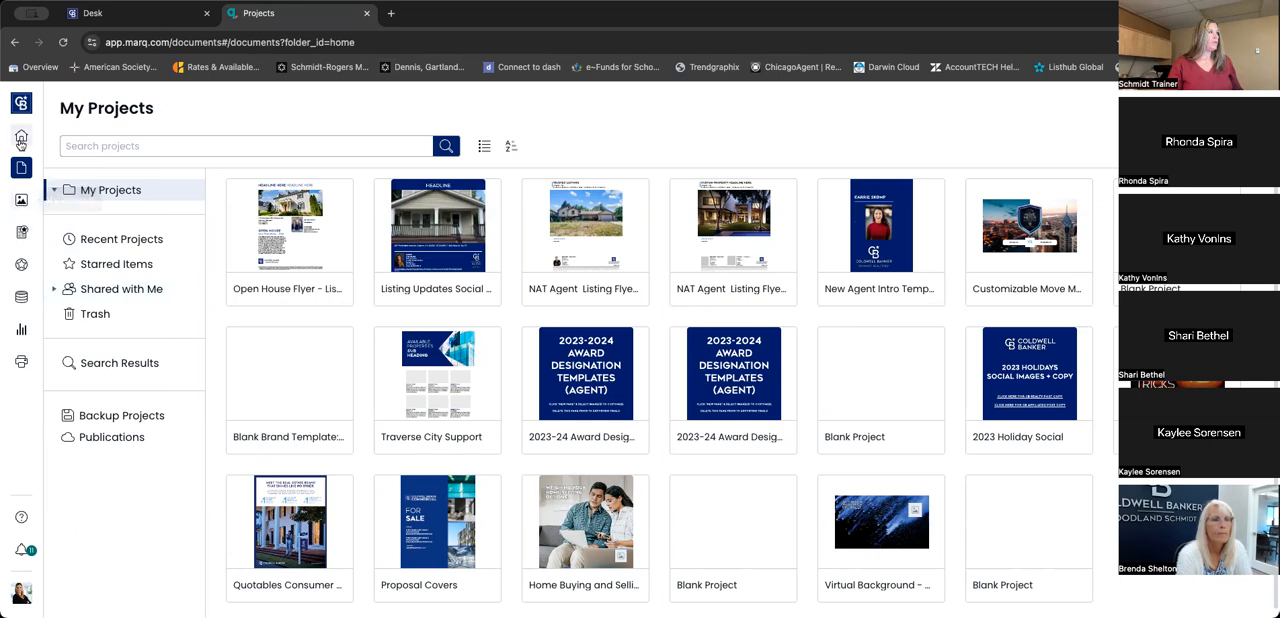
- Search the brand templates for "open house"
click(21, 232)
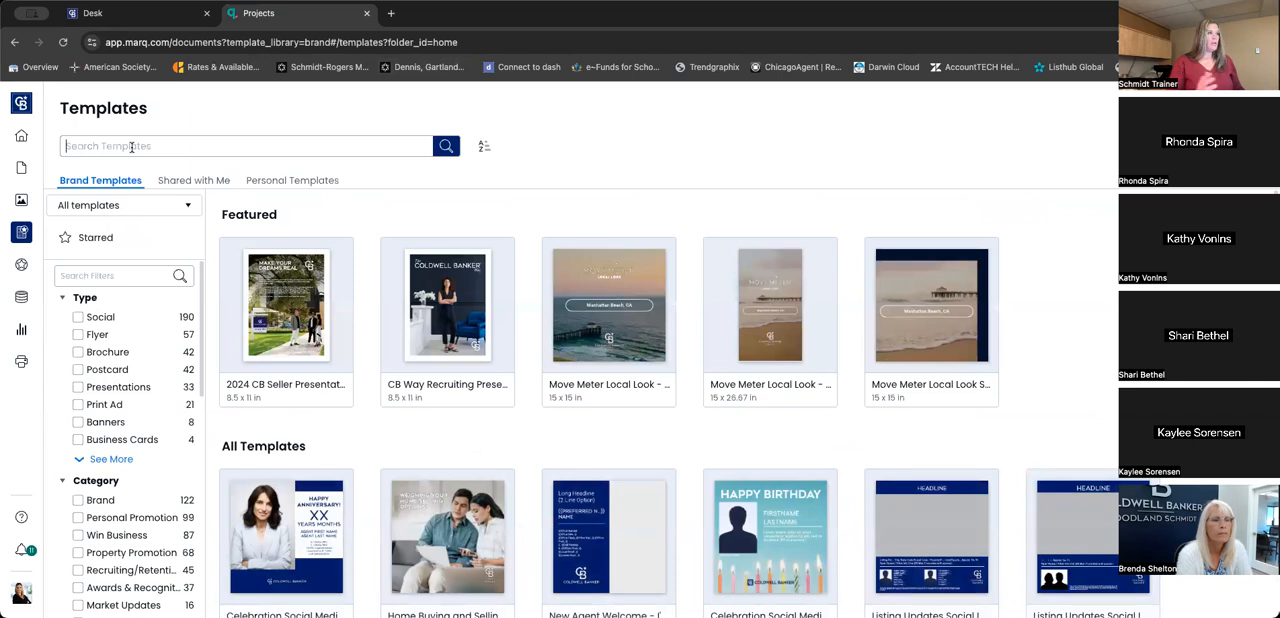
text(open house)
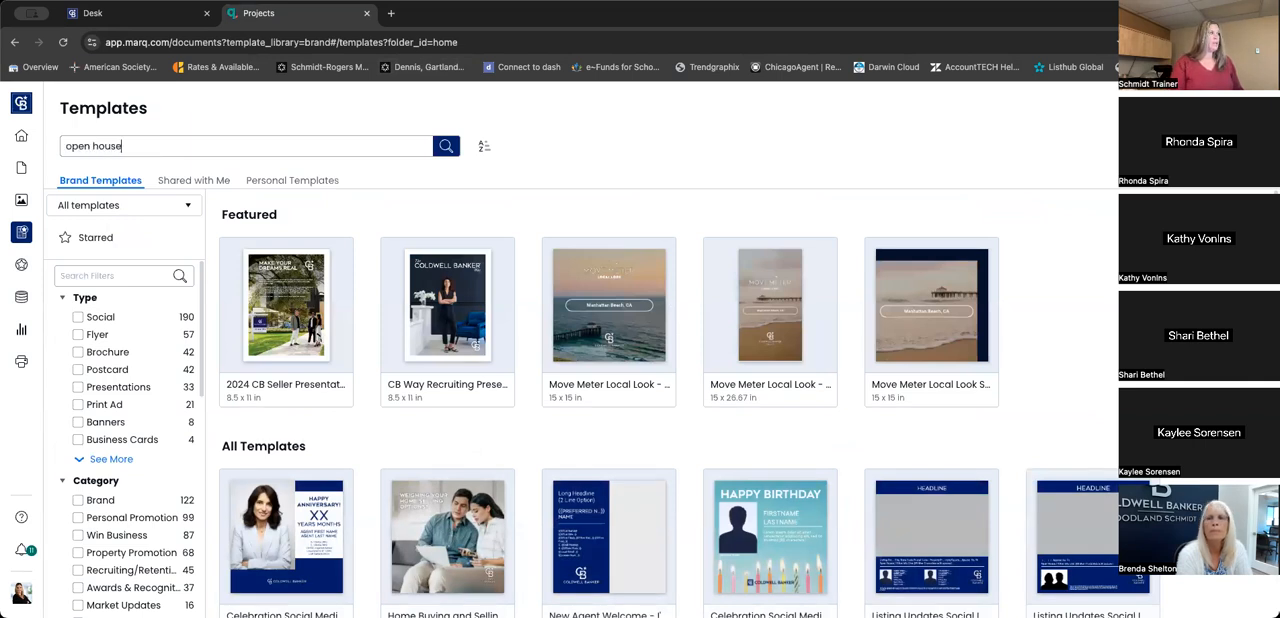
key(Return)
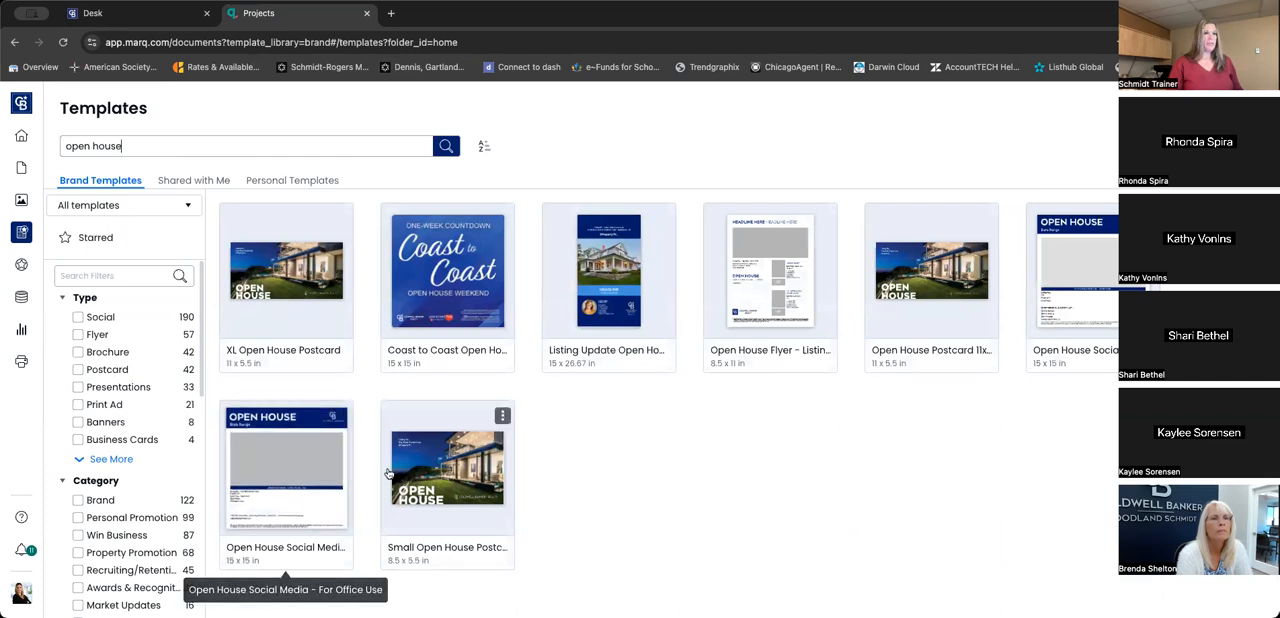
- Create a document in My Projects from the "Open House Flyer - Listing Agent & Open House agent" template, keeping the default name
click(780, 350)
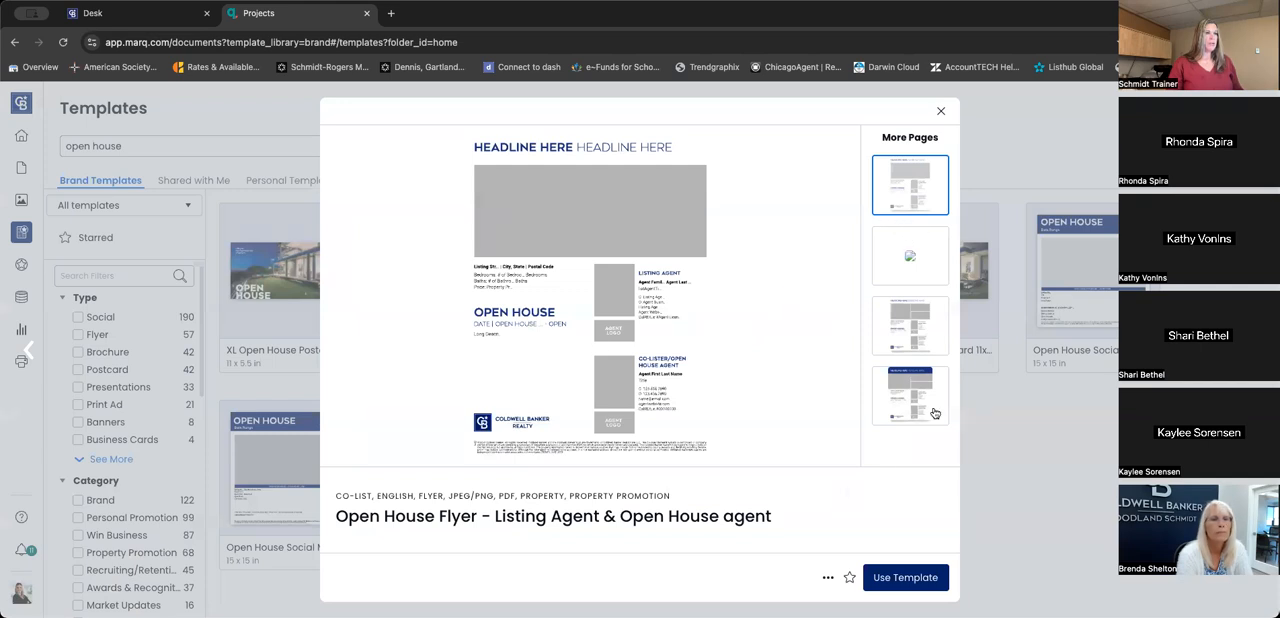
click(897, 580)
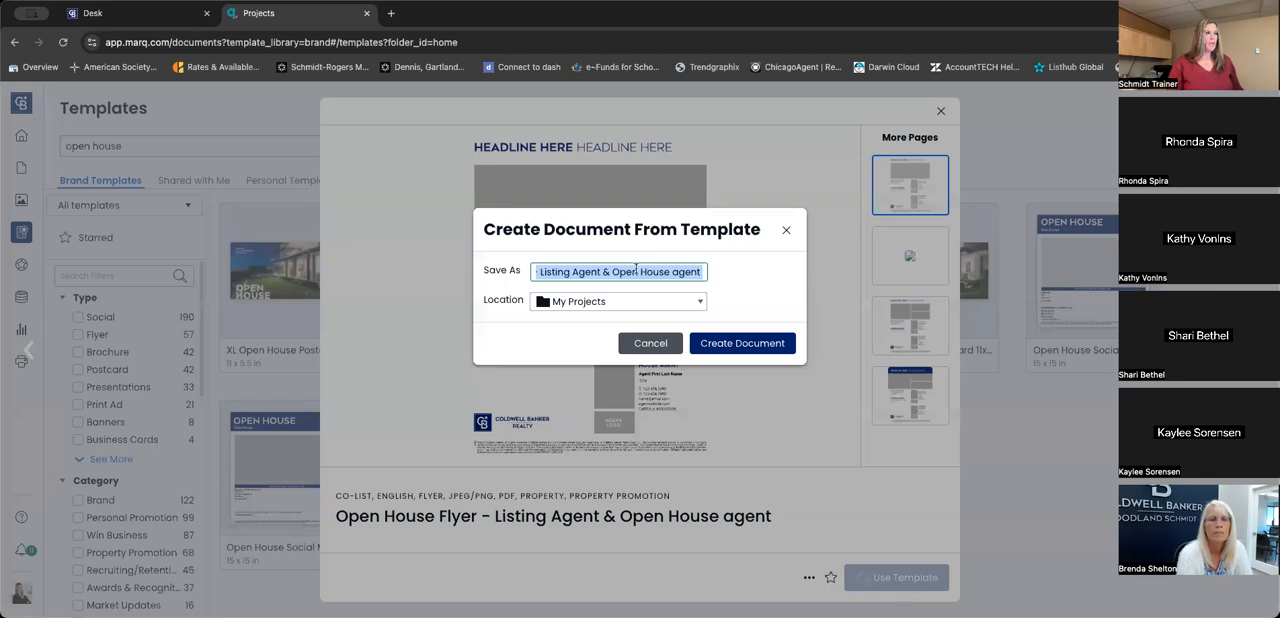
click(604, 302)
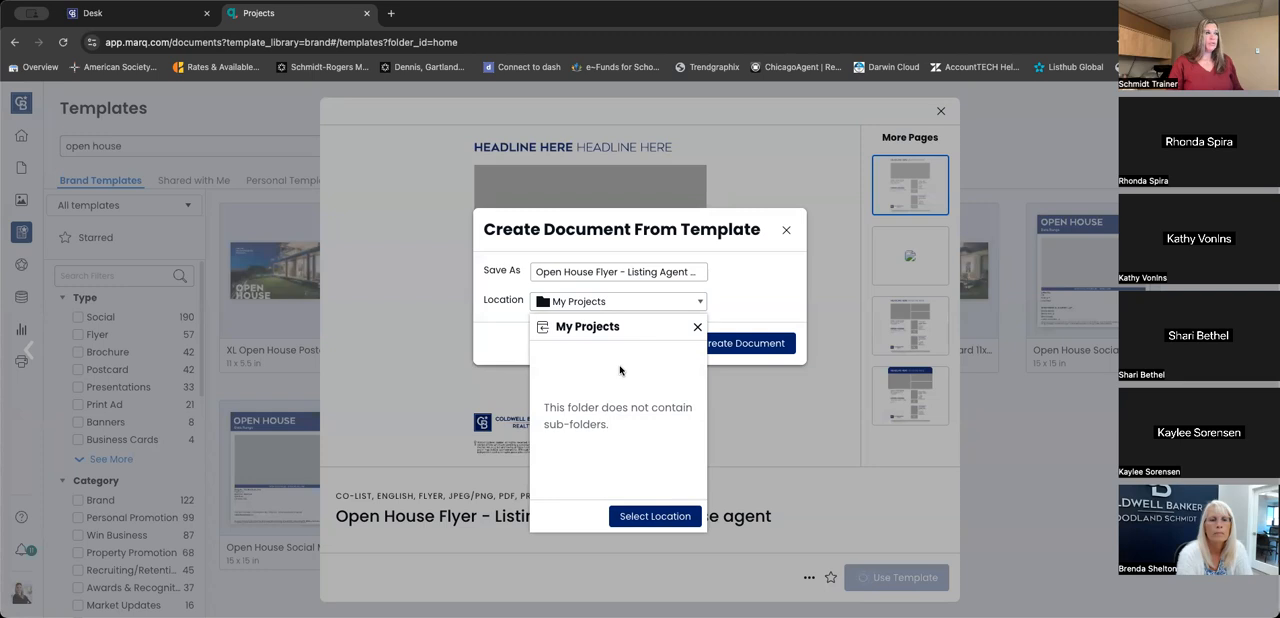
click(748, 318)
click(743, 344)
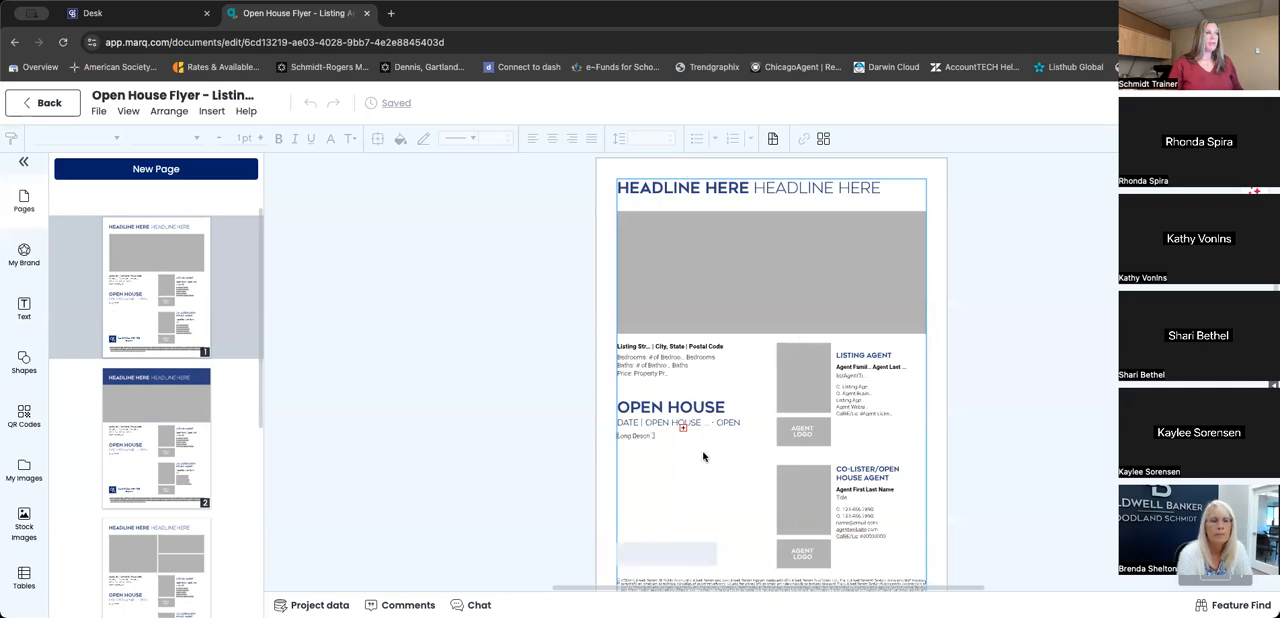
- Apply the Springboro, Ohio property listing's data to the flyer and show that listing's images
scroll(190, 366, down, 5)
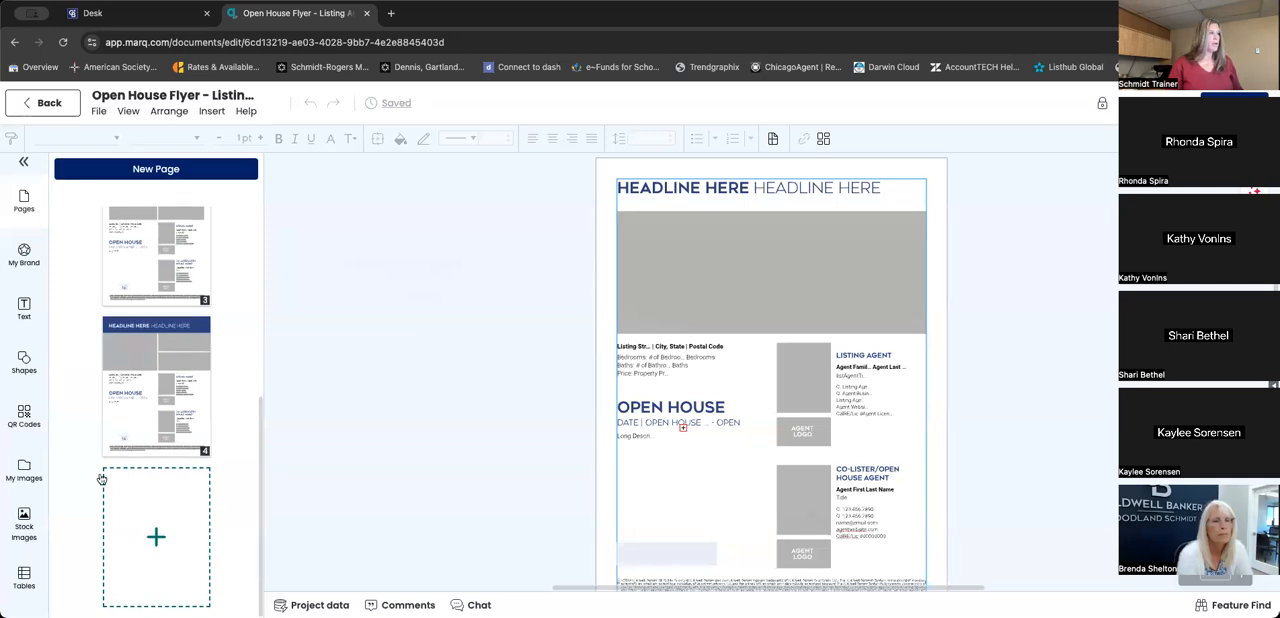
scroll(31, 475, down, 5)
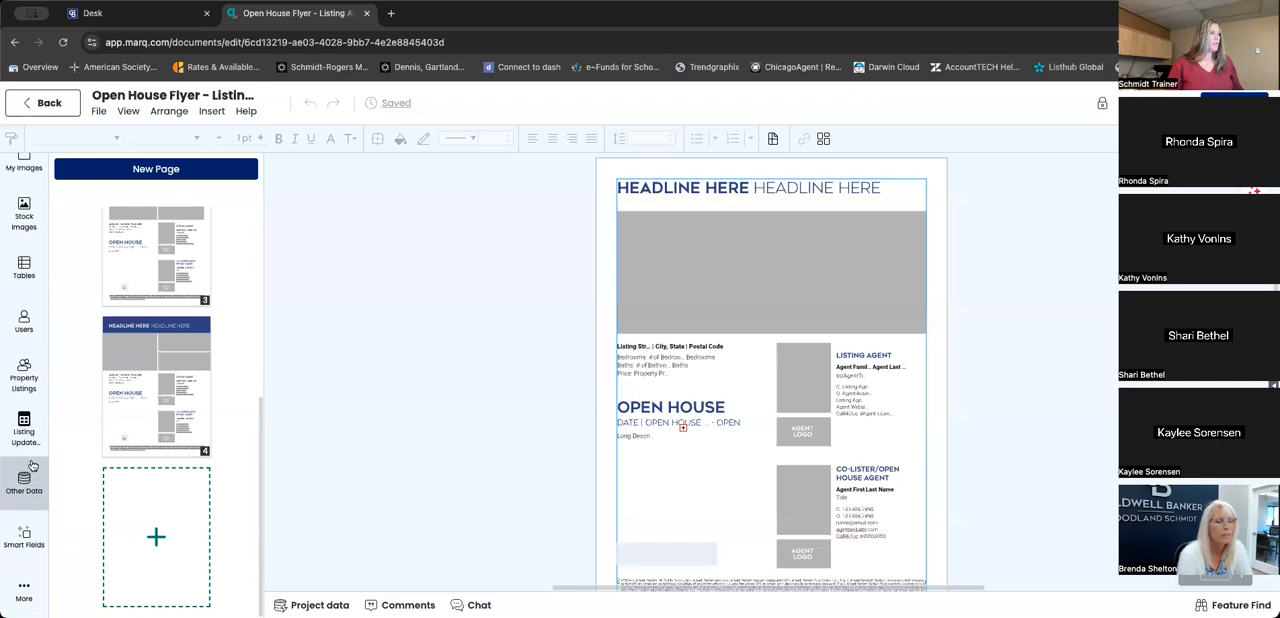
click(27, 375)
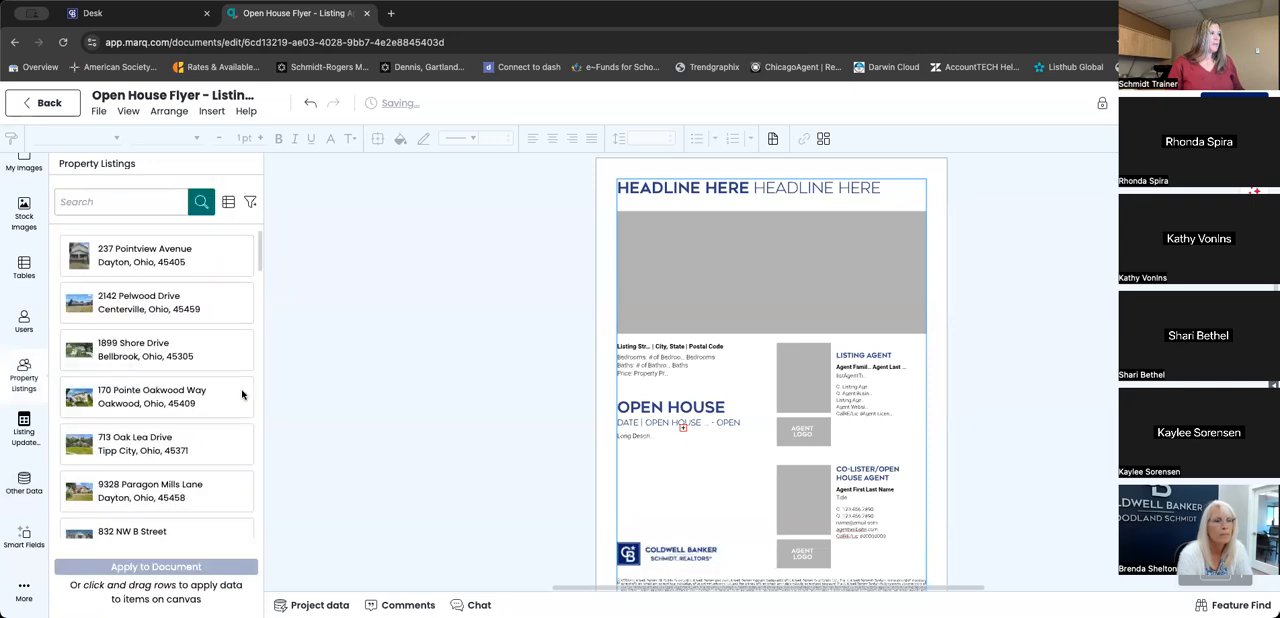
scroll(210, 378, down, 10)
scroll(210, 378, down, 3)
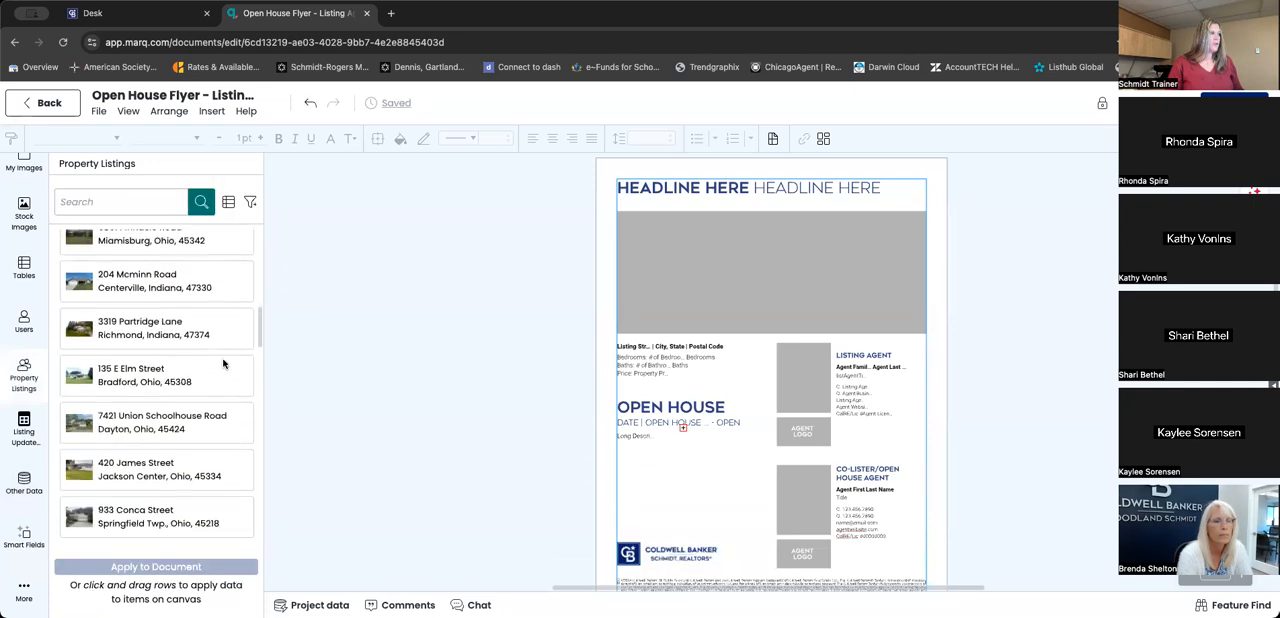
scroll(170, 406, down, 3)
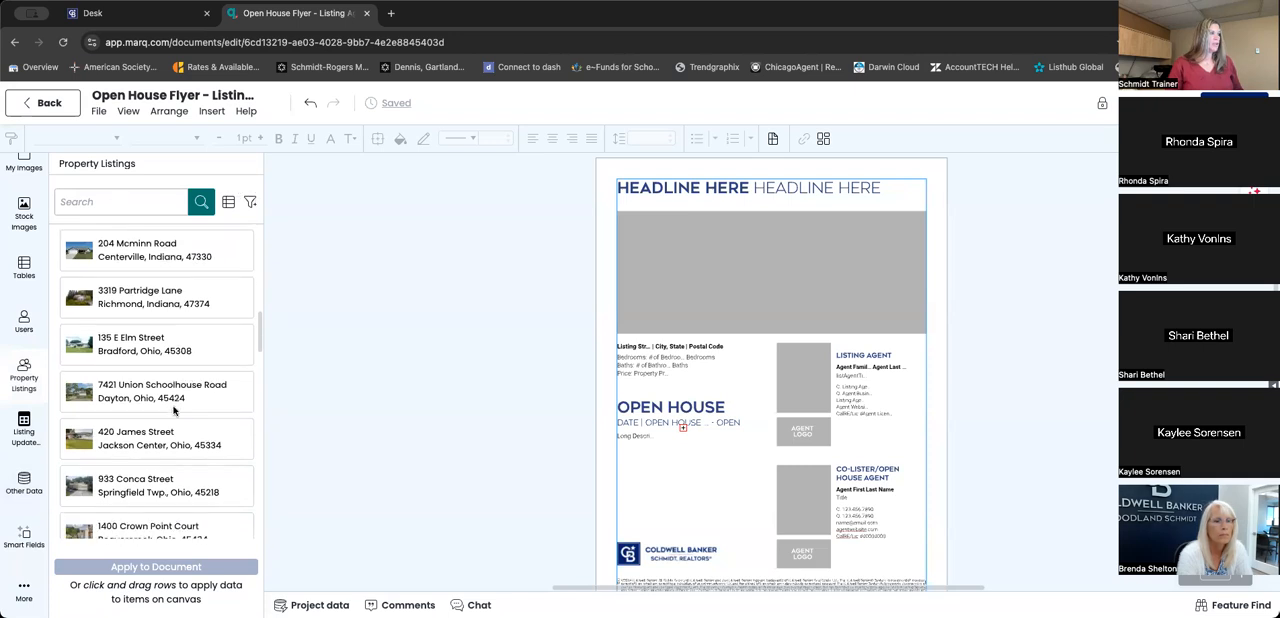
scroll(167, 438, down, 2)
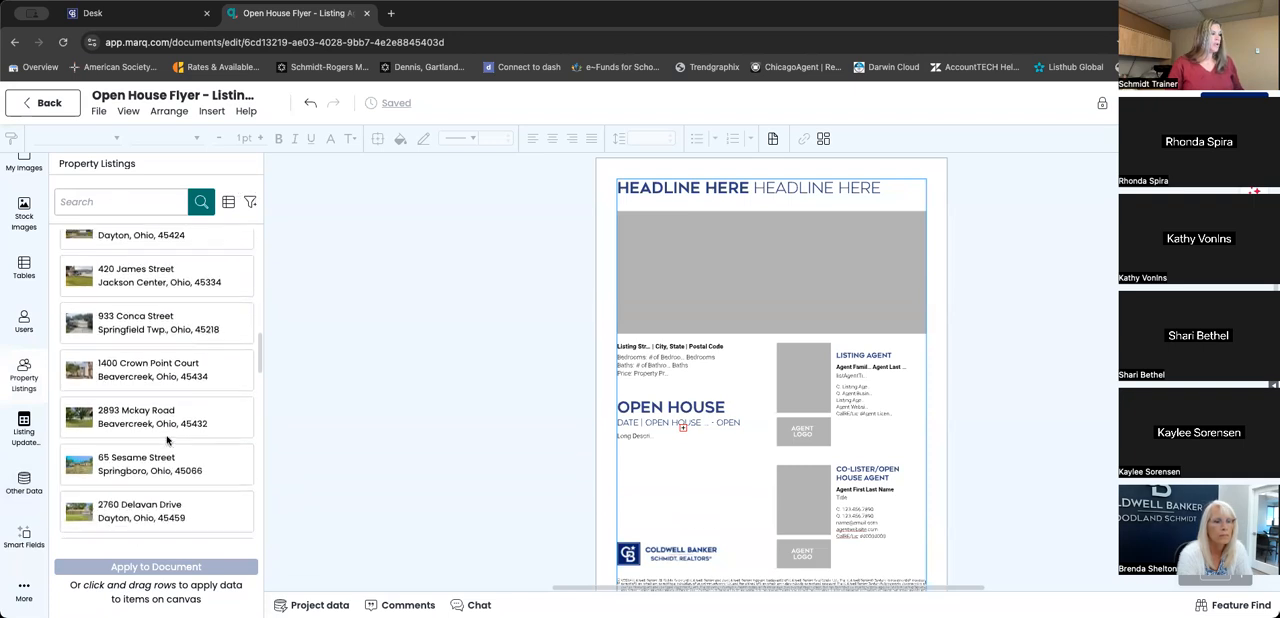
click(142, 453)
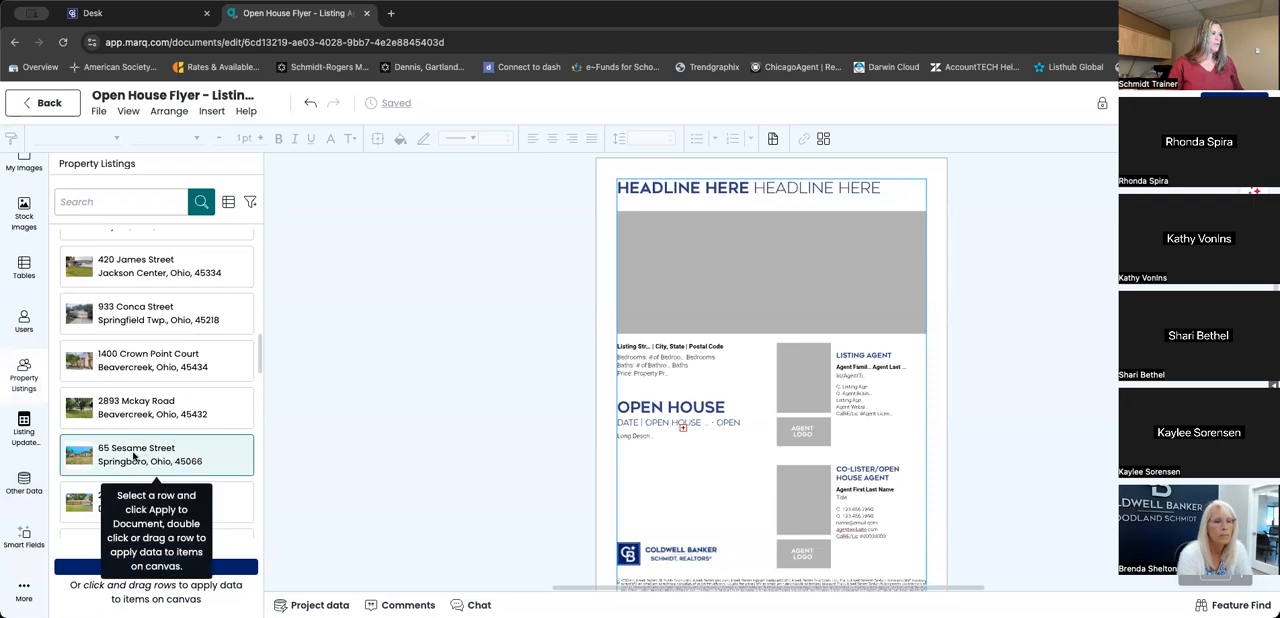
click(136, 569)
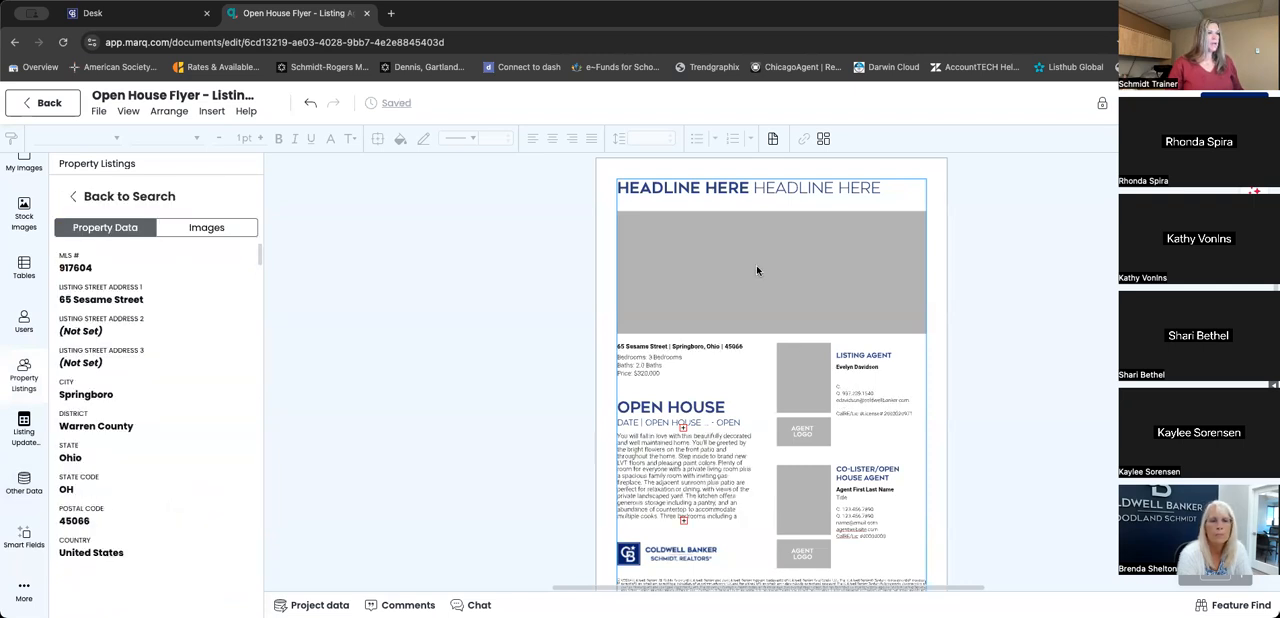
click(208, 229)
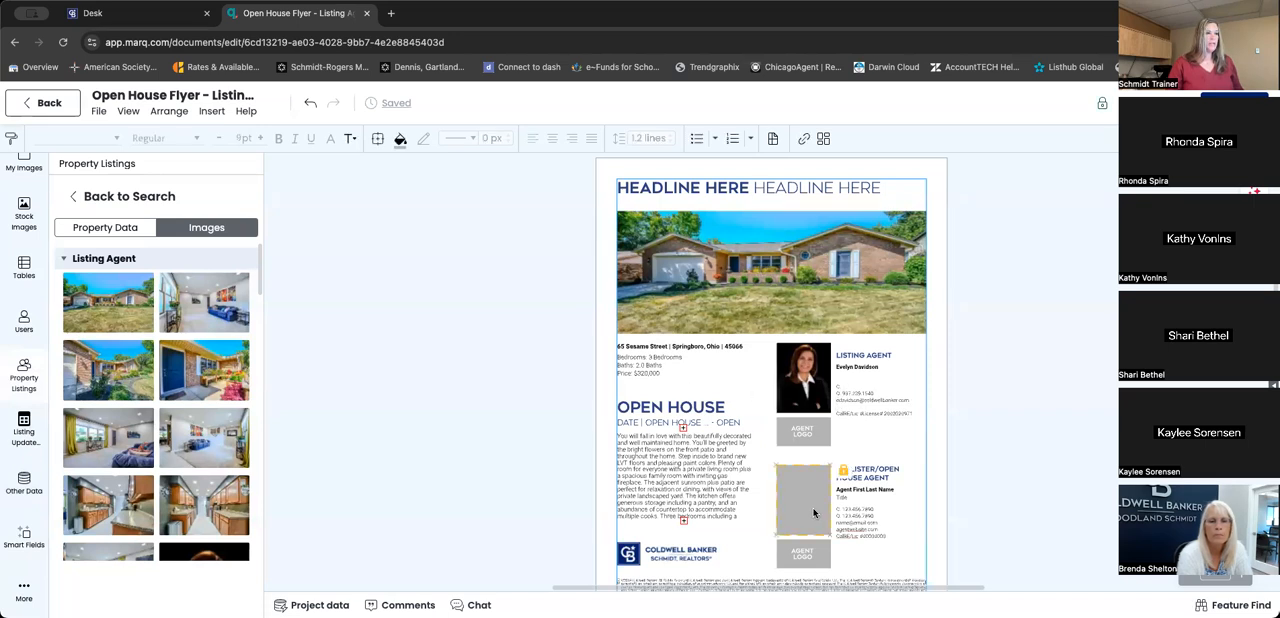
- Delete the co-lister/open house agent's photo placeholder, heading, contact details and agent logo placeholder from the flyer's first page
click(809, 491)
key(Delete)
click(889, 478)
click(889, 478)
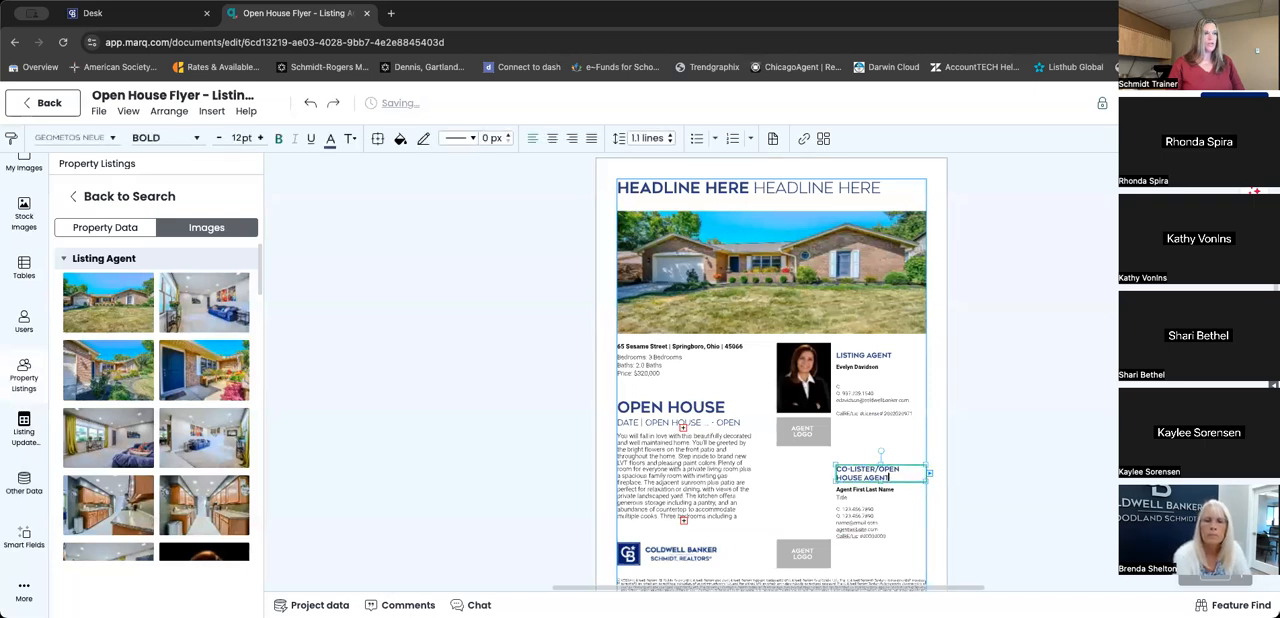
drag(820, 459, 882, 541)
key(Delete)
click(939, 491)
key(Delete)
click(871, 527)
click(939, 514)
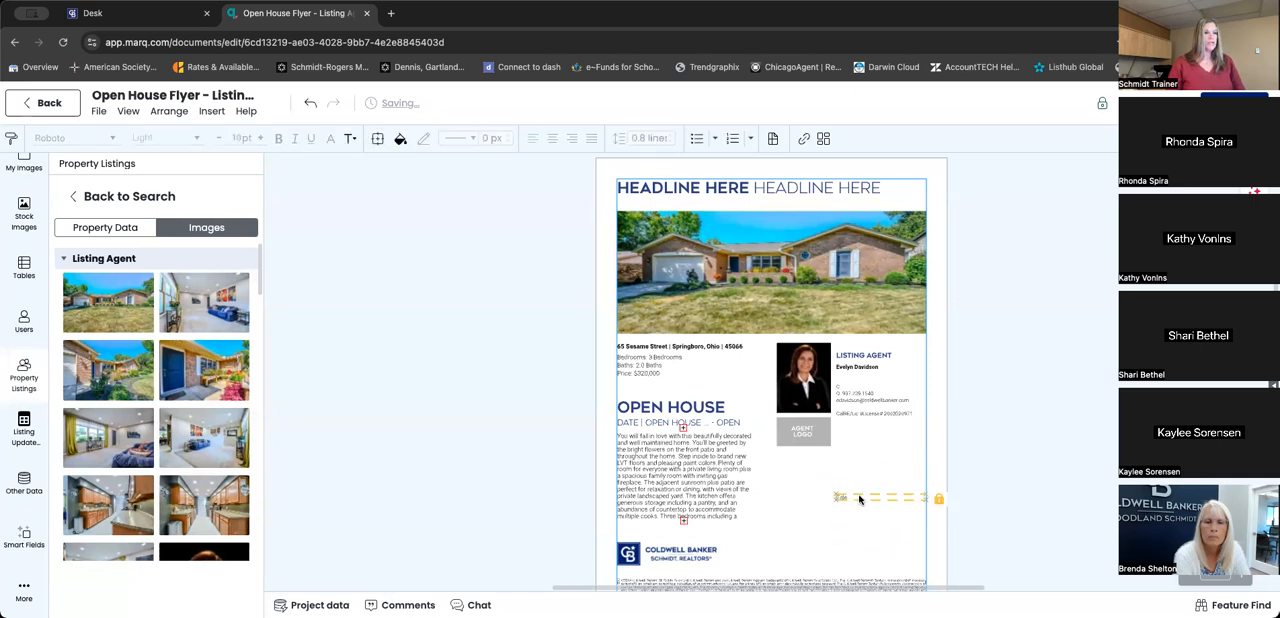
key(Delete)
scroll(830, 490, down, 1)
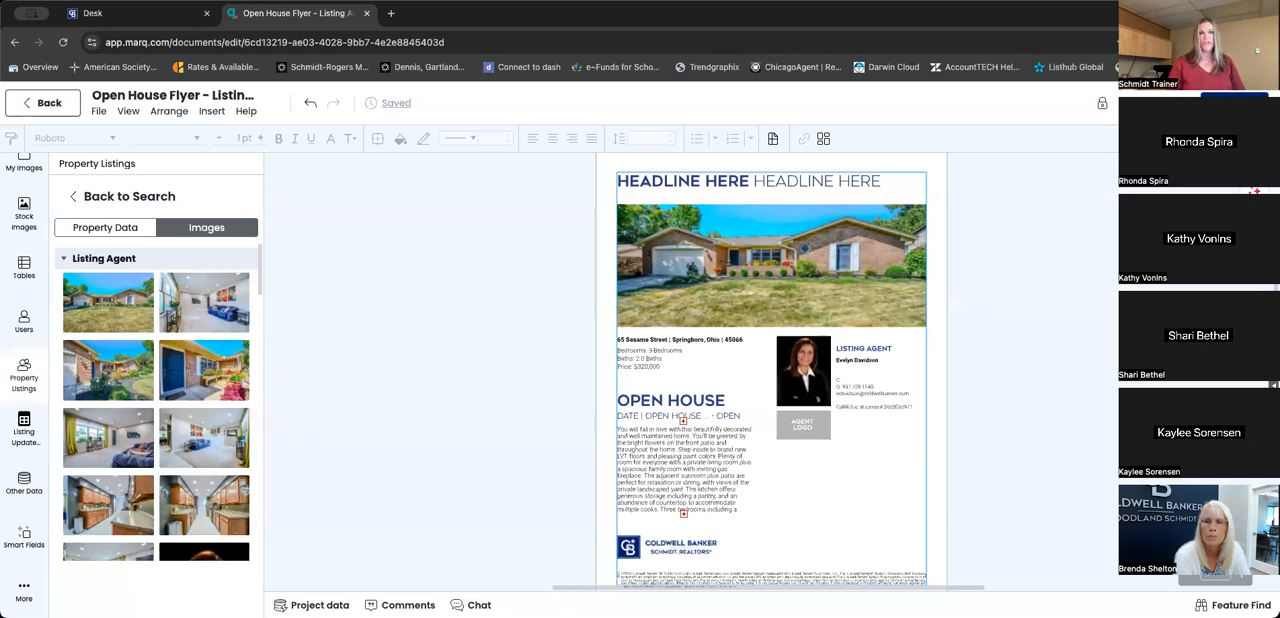
- Open the text assistant and rewrite the property description below the open house date
click(1254, 190)
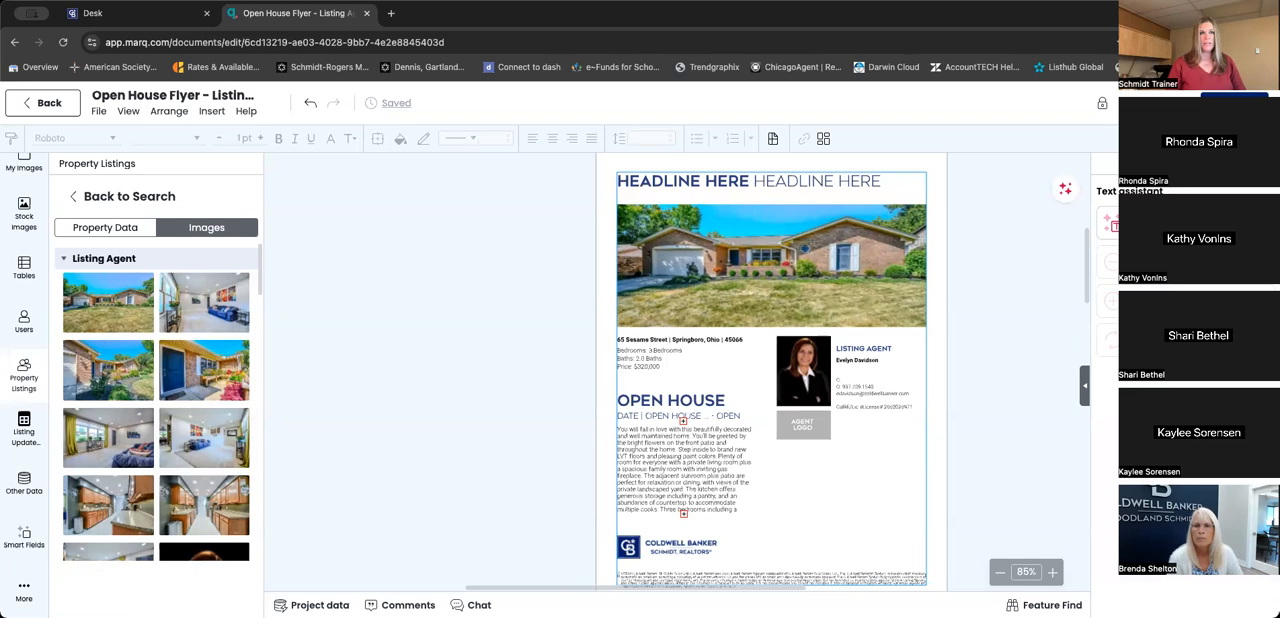
click(664, 477)
click(667, 476)
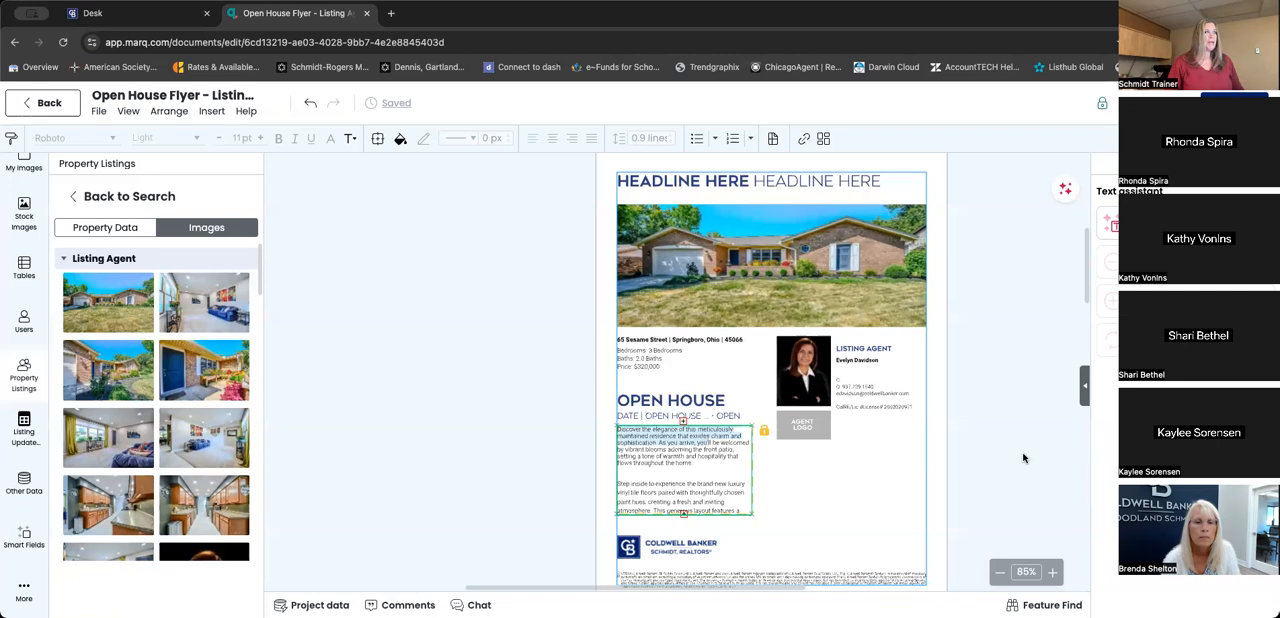
- Select the property description and generate a shorter version with the text assistant prompt "rewrite this paragraph with less words"
click(1052, 573)
click(1052, 573)
click(1052, 573)
click(1052, 573)
scroll(914, 551, down, 2)
scroll(914, 551, down, 1)
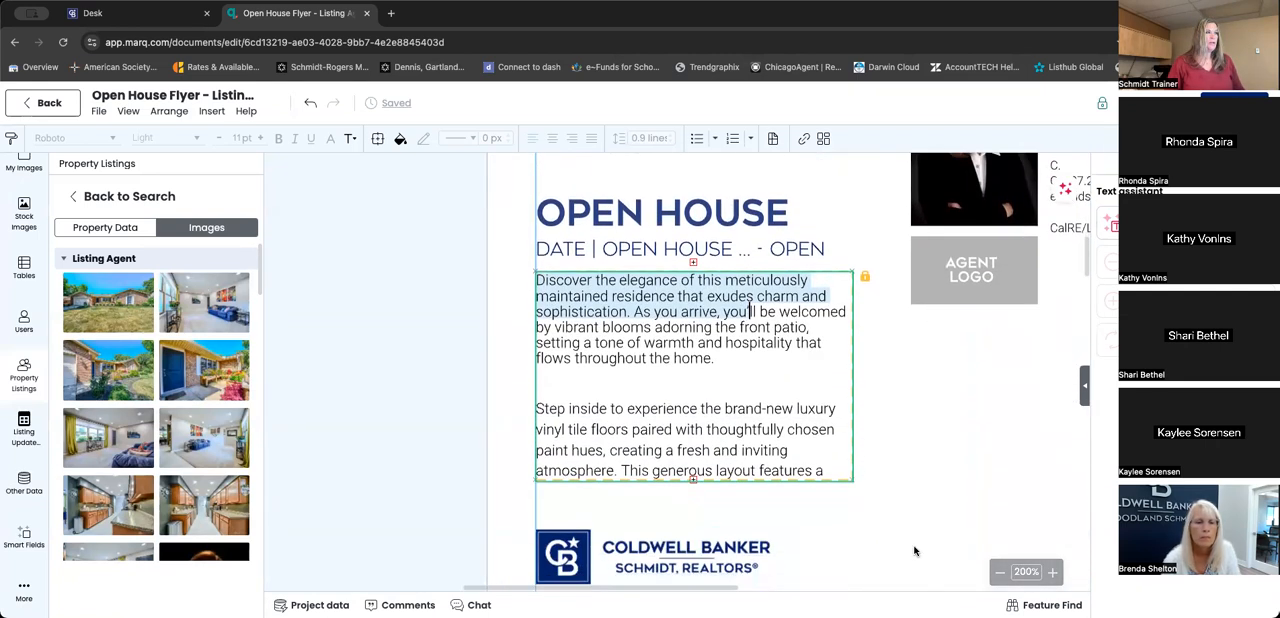
click(689, 468)
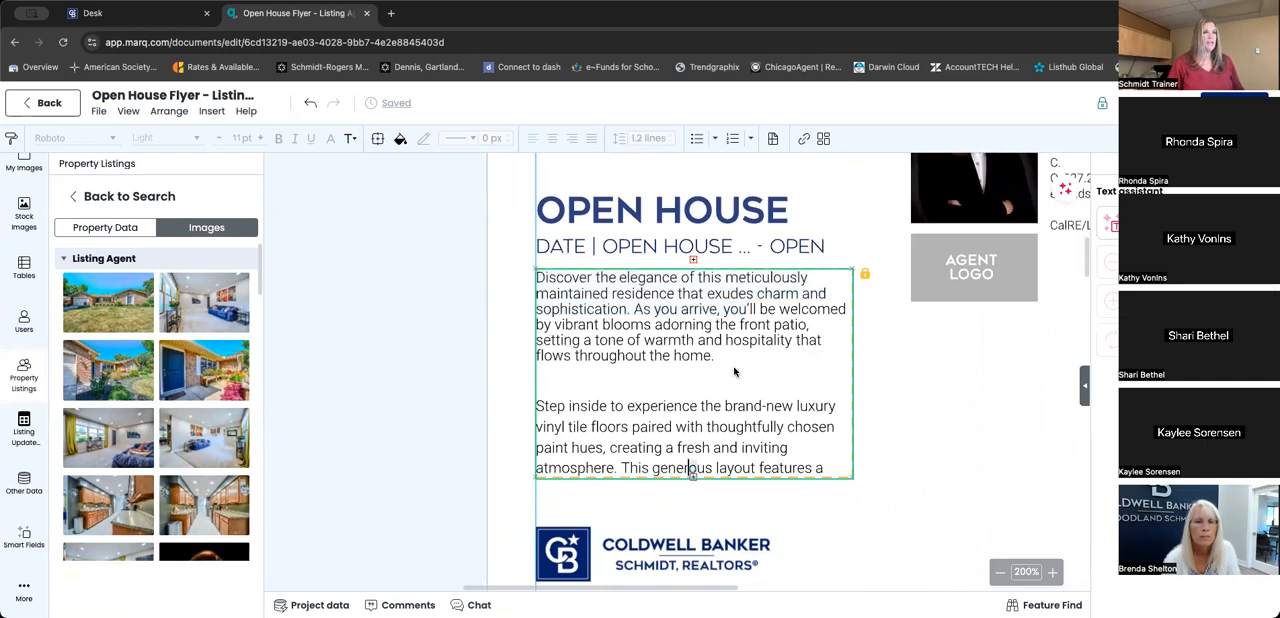
drag(536, 278, 851, 478)
key(ctrl+c)
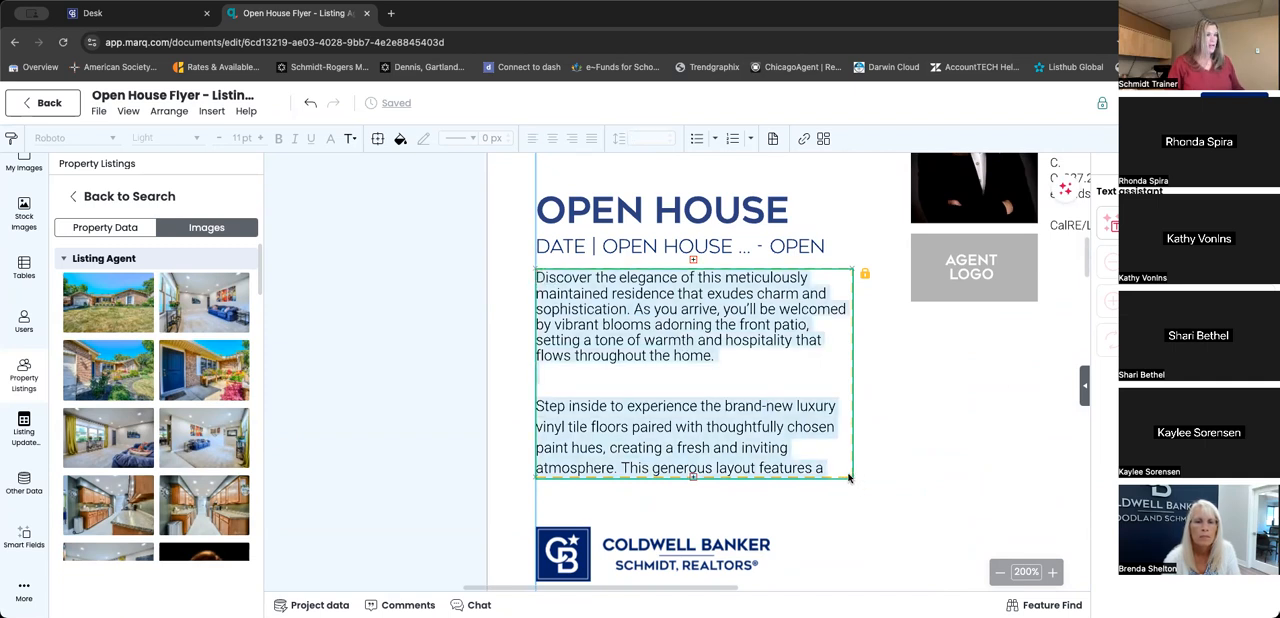
click(1110, 223)
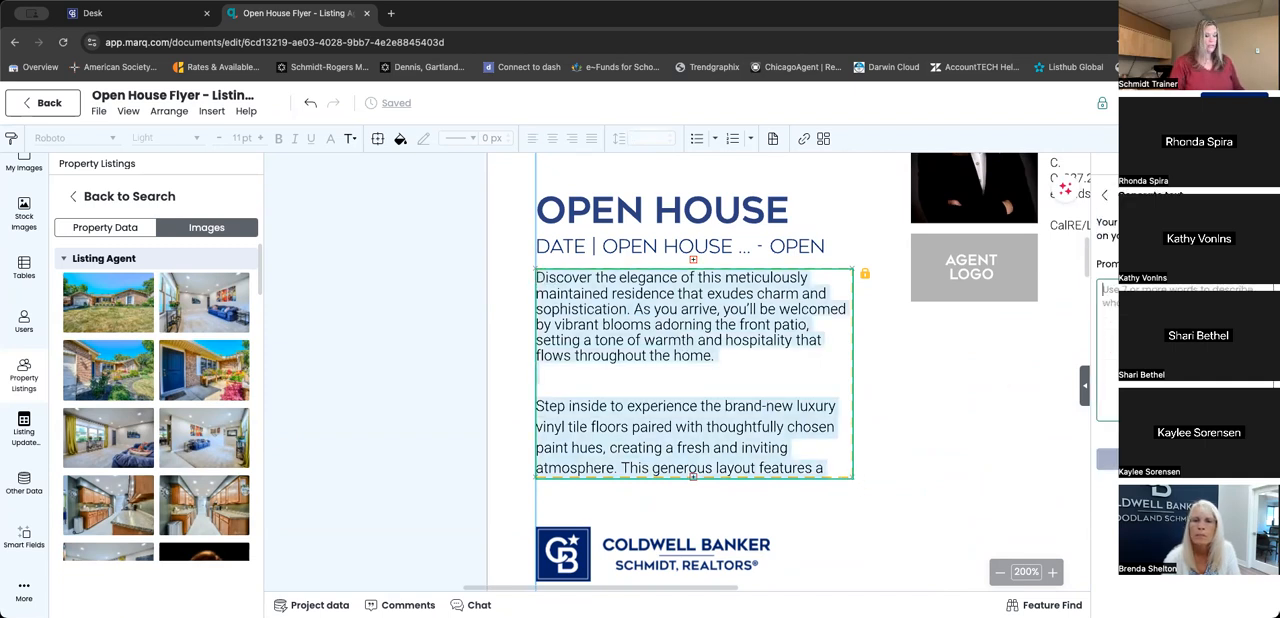
text(rewrite this paragraph w)
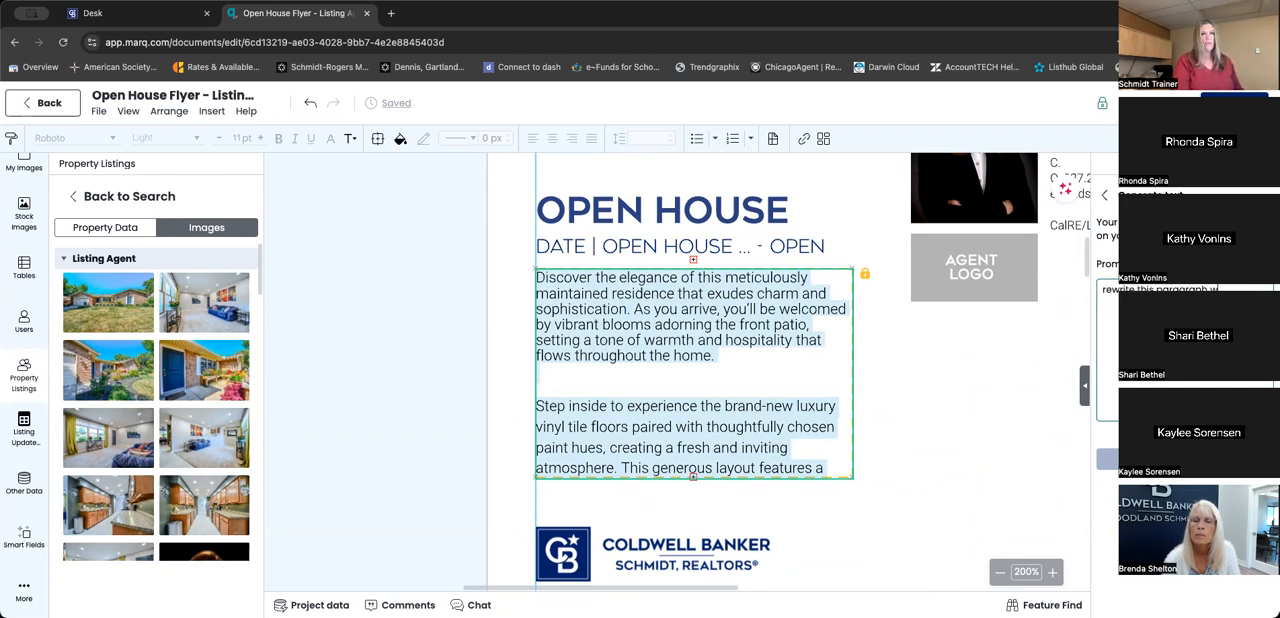
text(ith less wor)
key(ctrl+v)
key(Return)
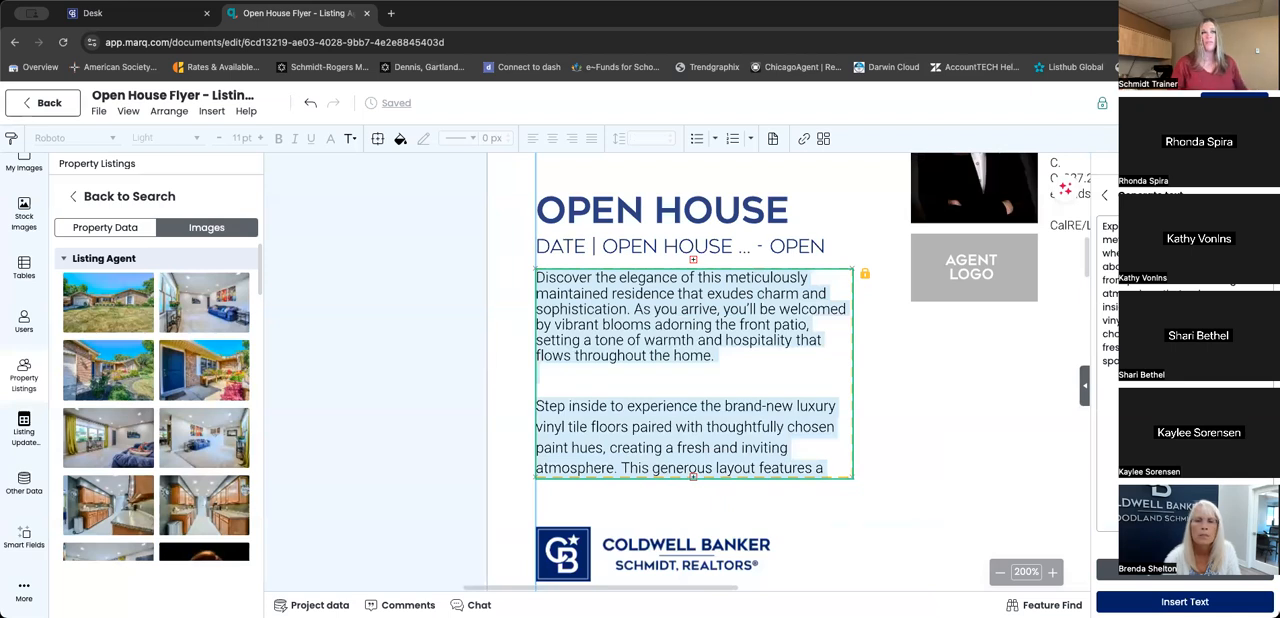
- Copy the shortened description from the text assistant and delete the original description's opening paragraphs below the open house date
drag(1160, 362, 1041, 234)
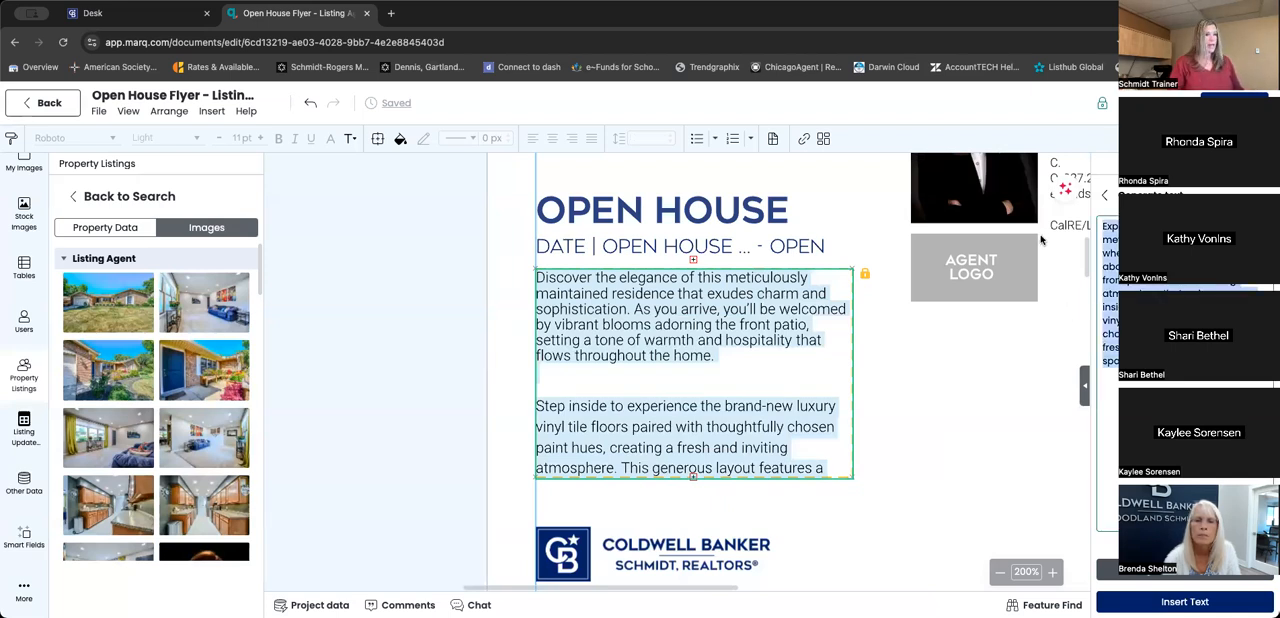
click(707, 452)
key(shift+alt+Up)
key(BackSpace)
triple_click(553, 289)
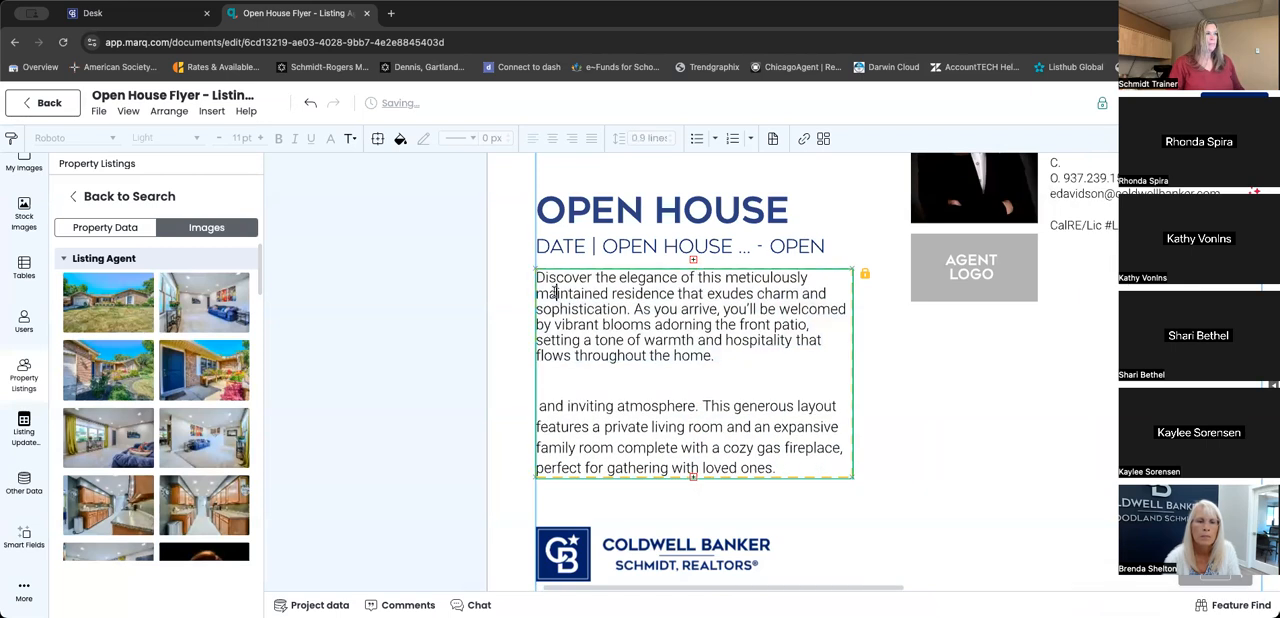
drag(541, 278, 816, 486)
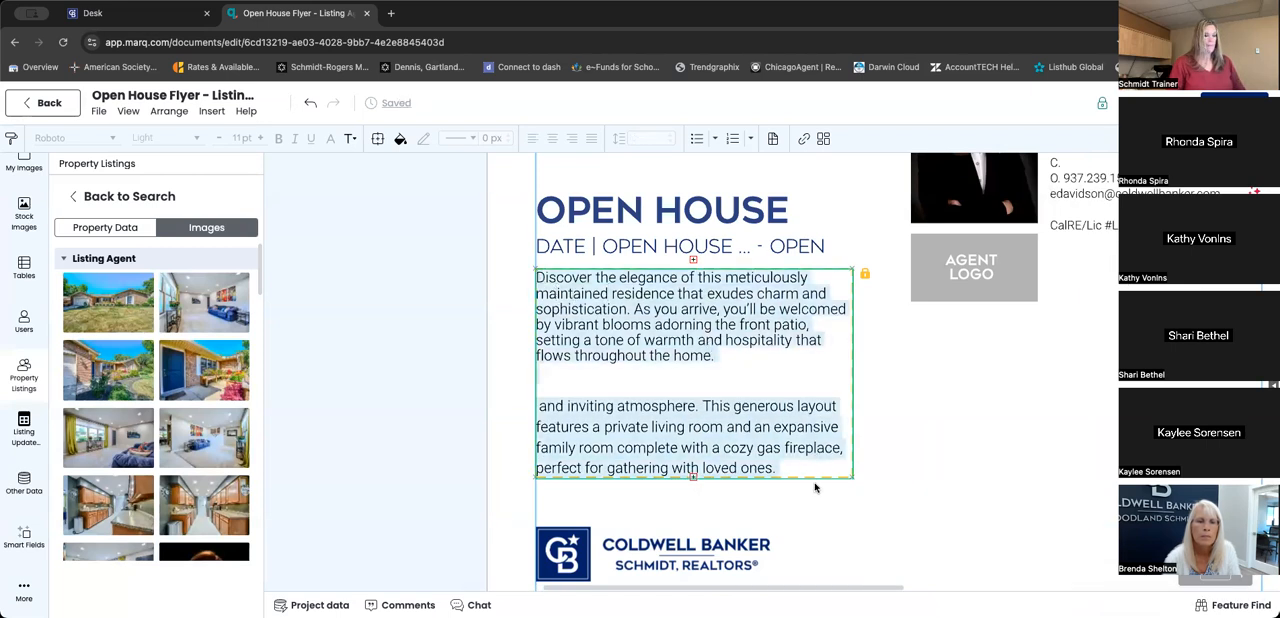
key(BackSpace)
- Delete the description's paragraphs about the sunroom, patio and kitchen and about the three bedrooms
click(551, 289)
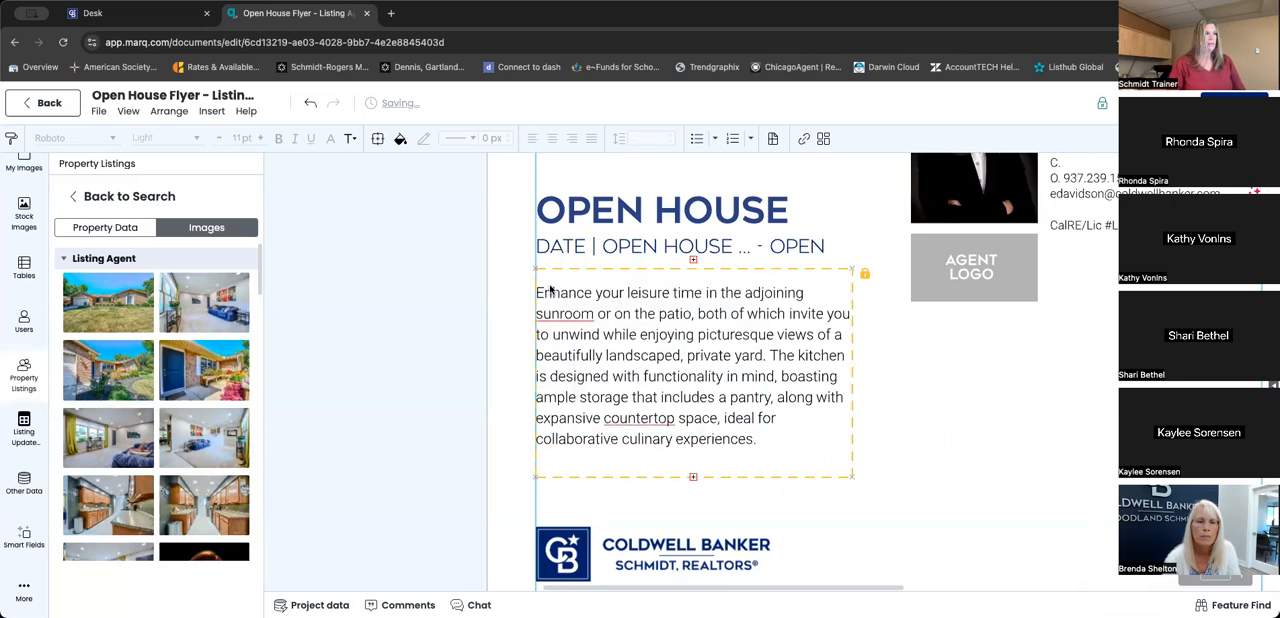
double_click(551, 289)
key(BackSpace)
drag(538, 290, 780, 455)
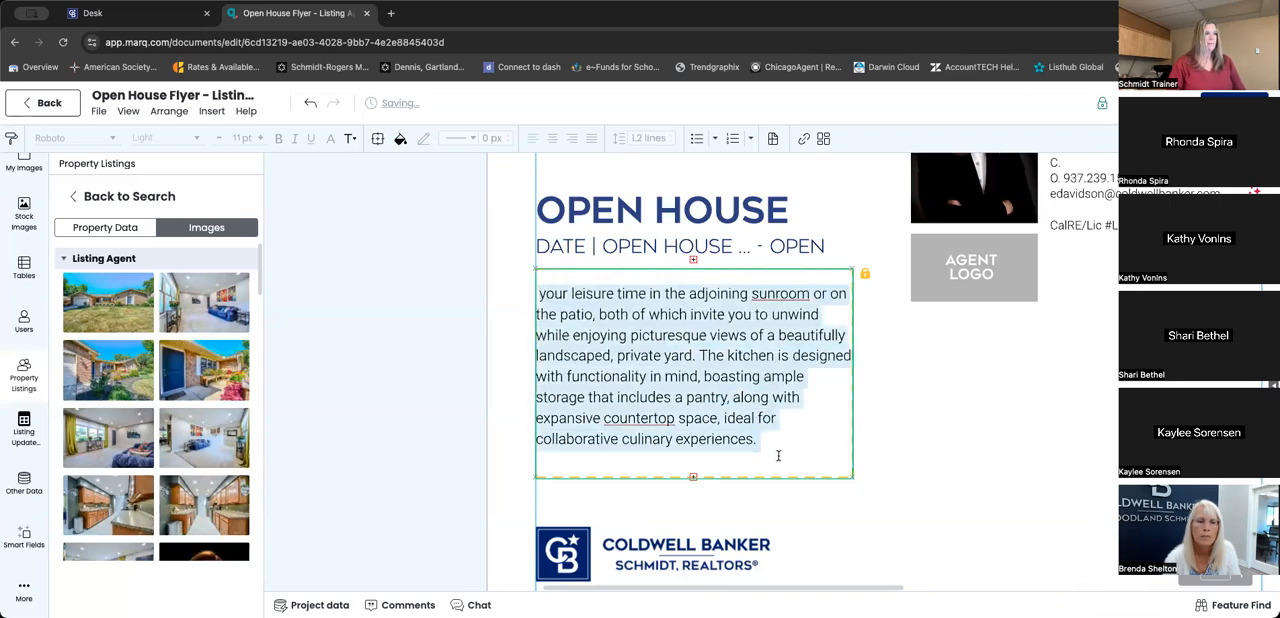
key(BackSpace)
drag(537, 327, 760, 455)
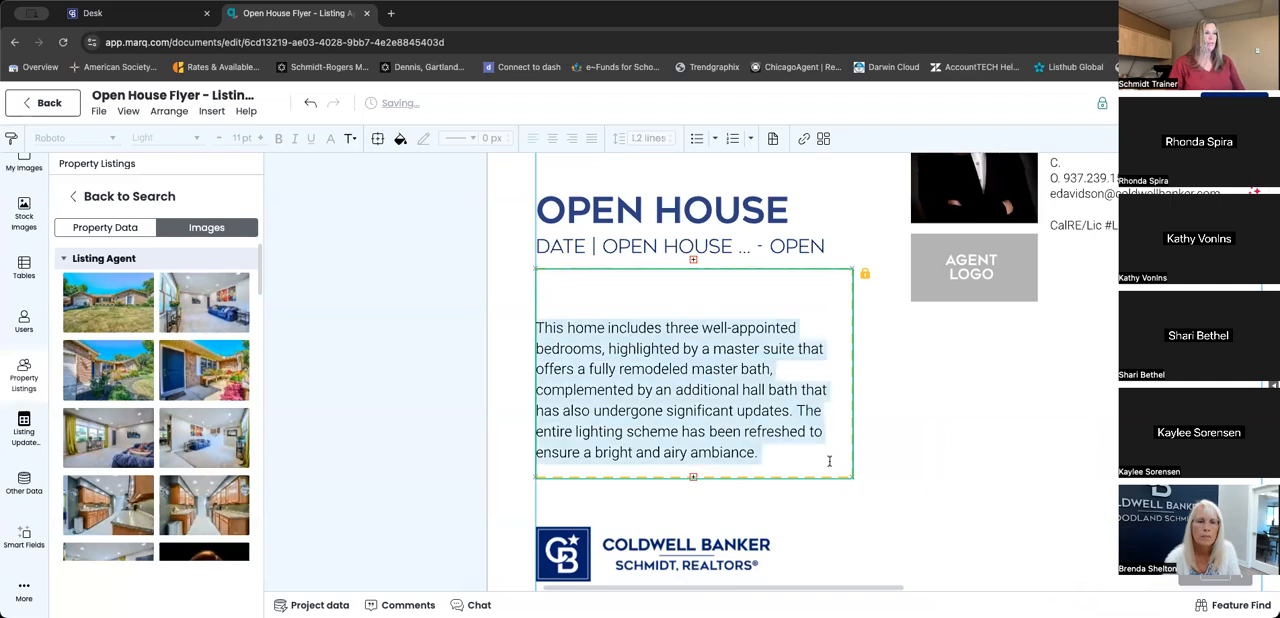
key(BackSpace)
- Delete the following description paragraphs, including the lines beginning "Spanning 1,950 square feet per county records"
drag(538, 362, 849, 485)
key(Delete)
key(Delete)
key(Delete)
drag(537, 365, 843, 478)
key(BackSpace)
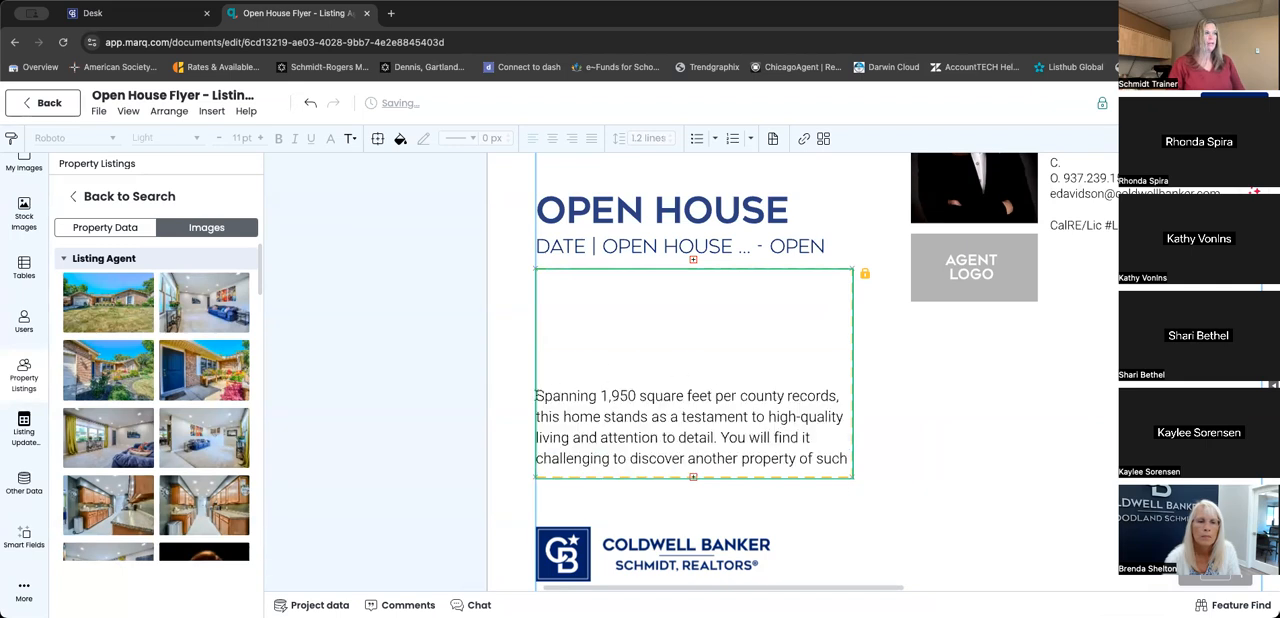
drag(537, 395, 930, 503)
key(BackSpace)
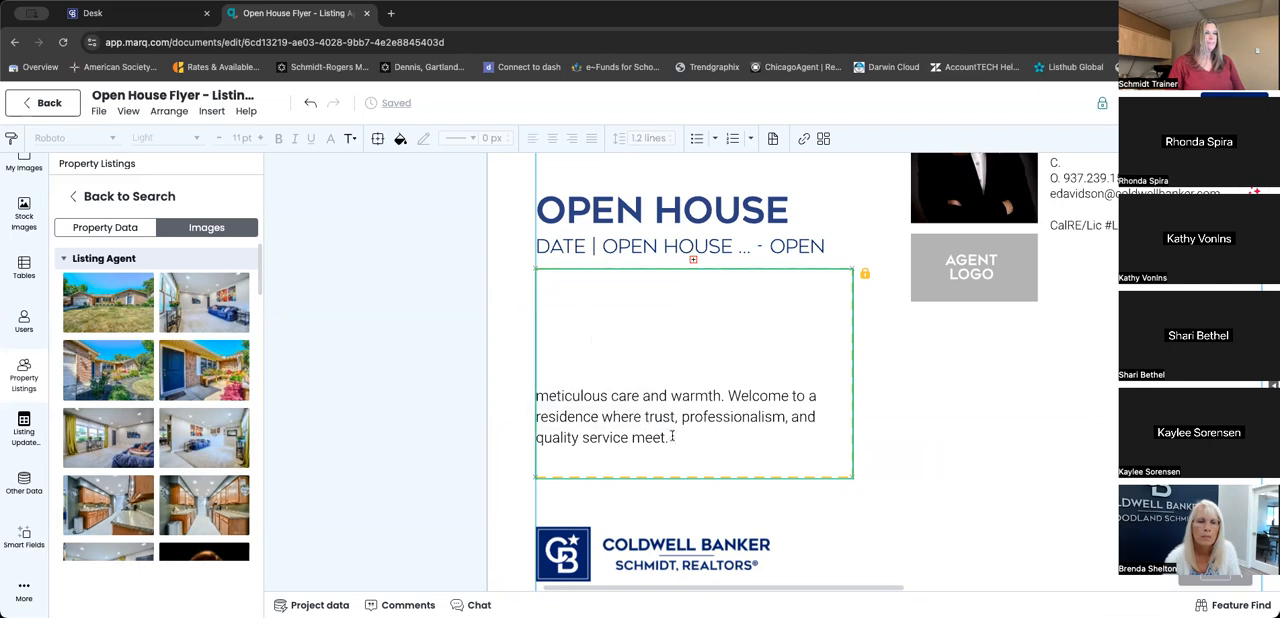
- Replace the remaining closing lines with the copied shortened description and remove the blank lines above it
triple_click(606, 434)
key(BackSpace)
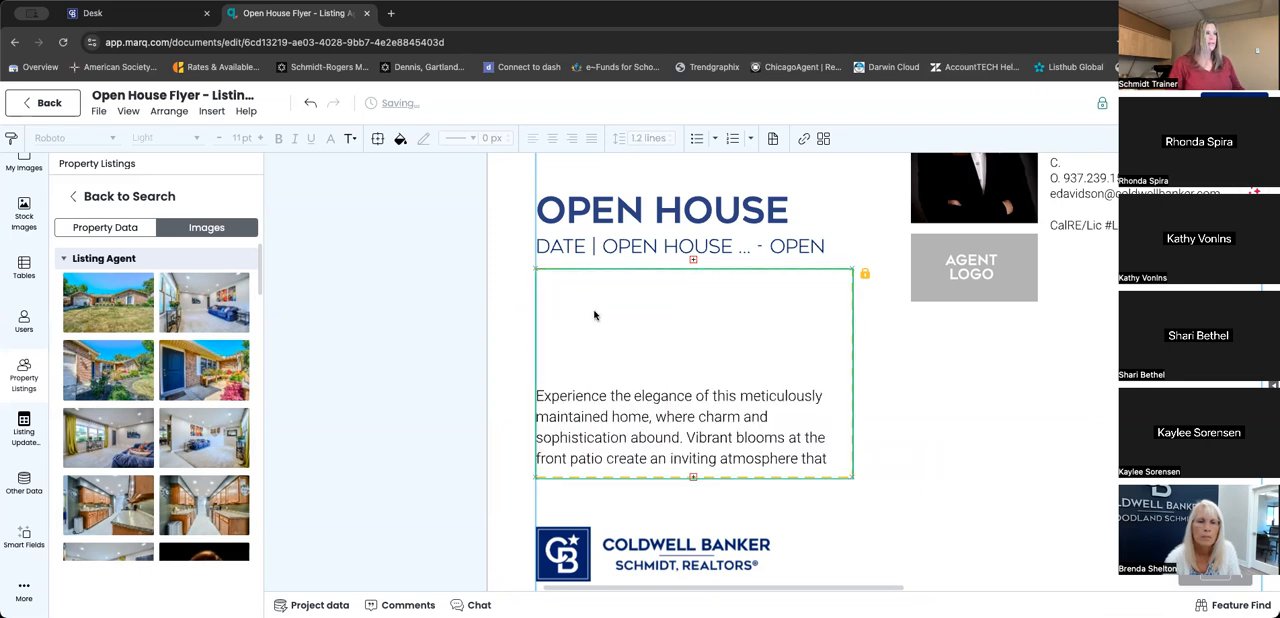
drag(549, 374, 557, 295)
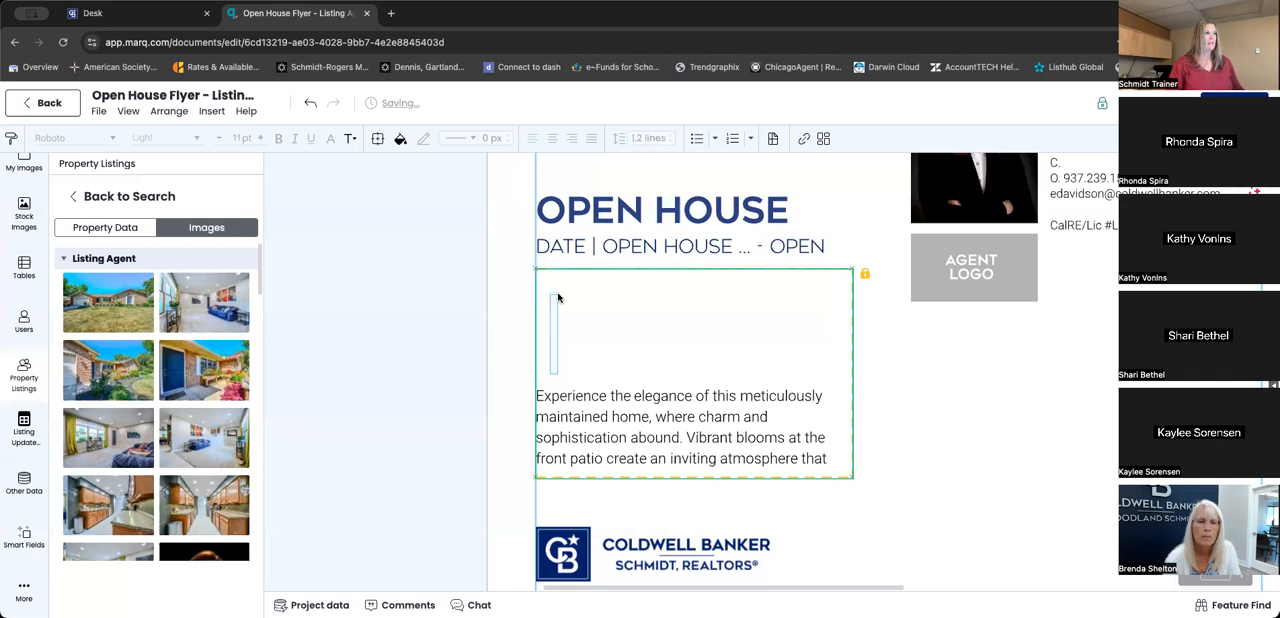
click(539, 400)
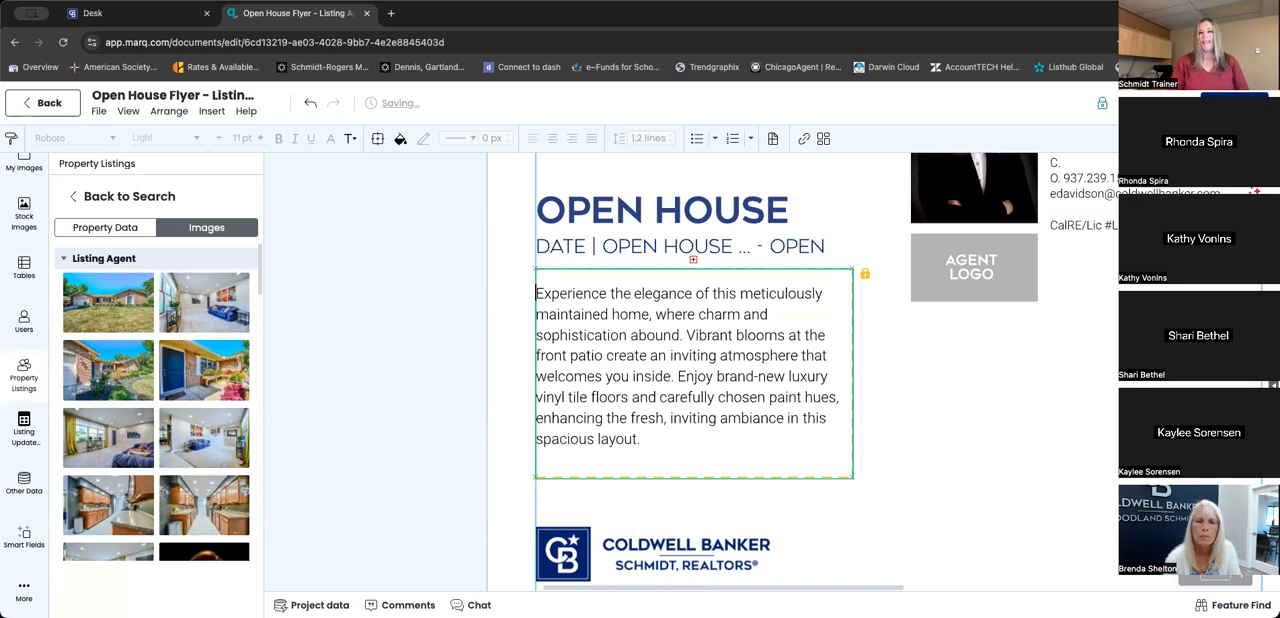
- Return to the text assistant's main options and clear the placeholder headline above the property photo
scroll(820, 439, up, 10)
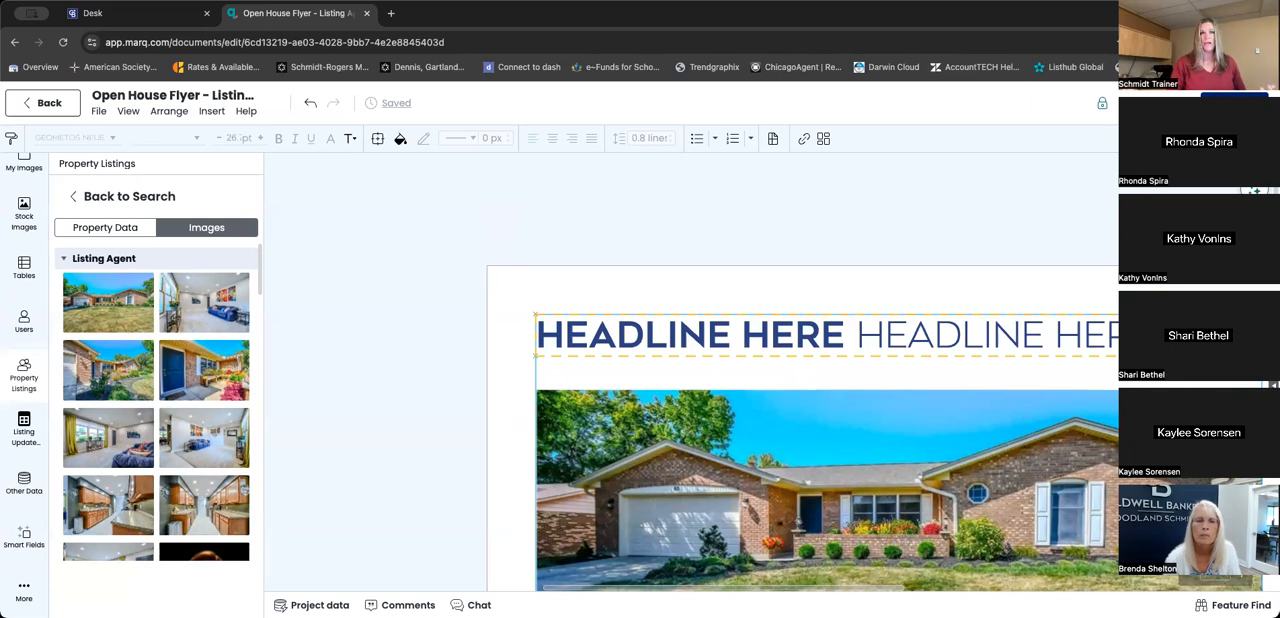
click(1254, 190)
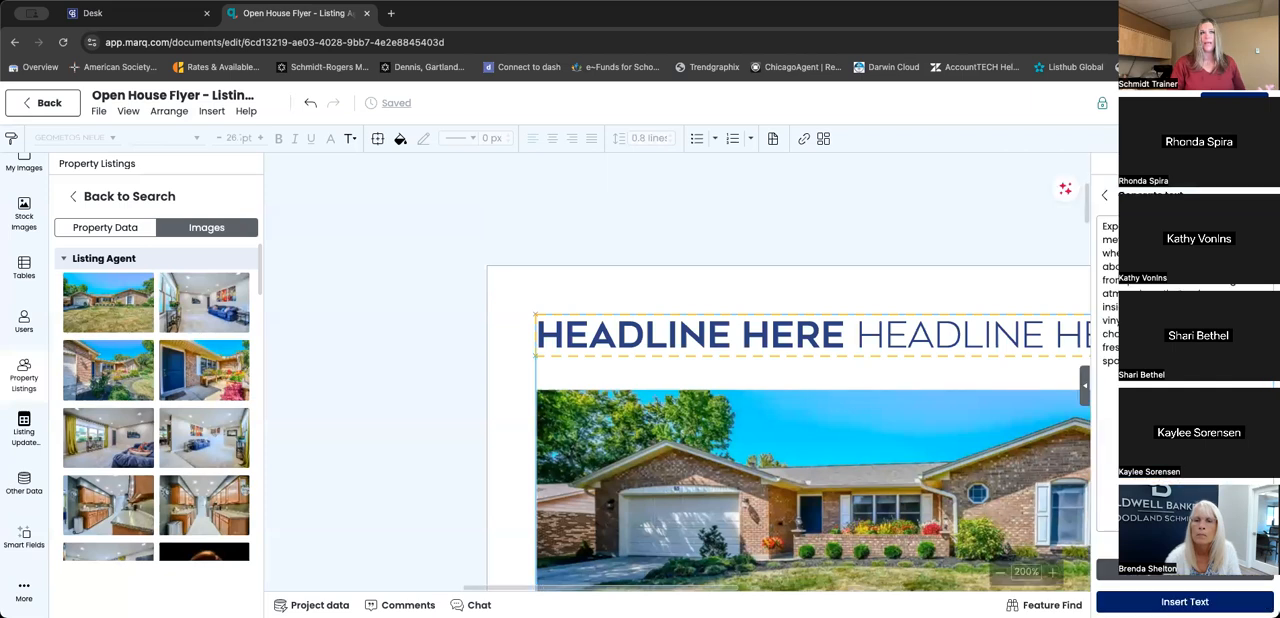
click(1107, 203)
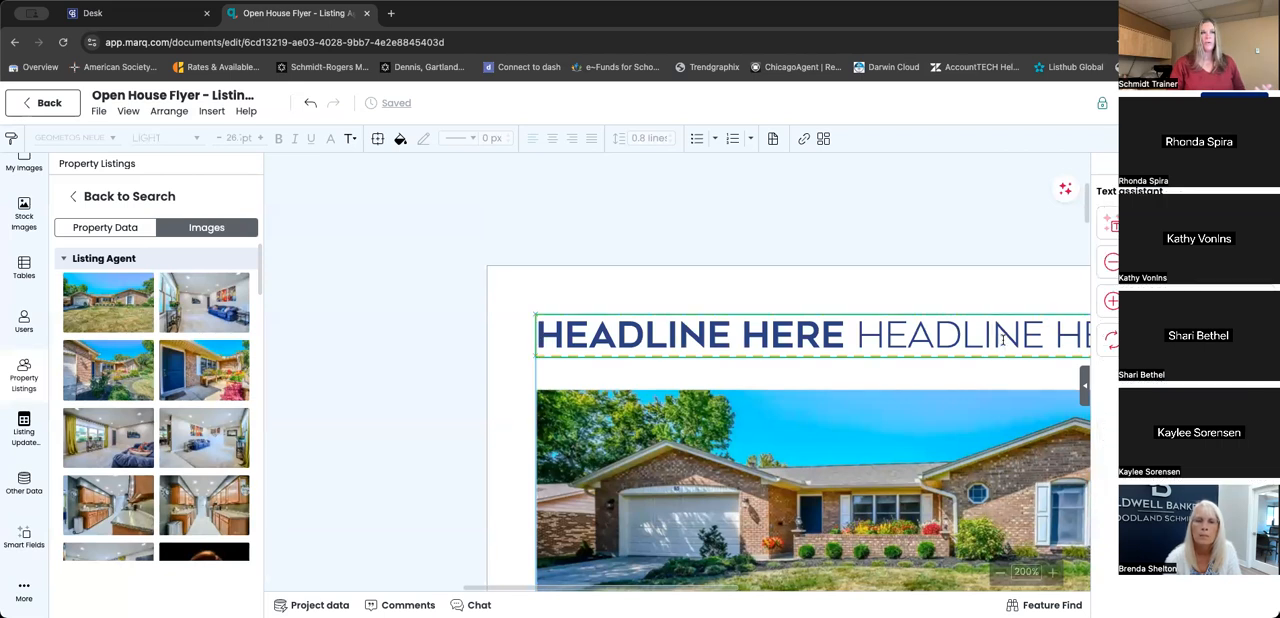
click(992, 333)
key(BackSpace)
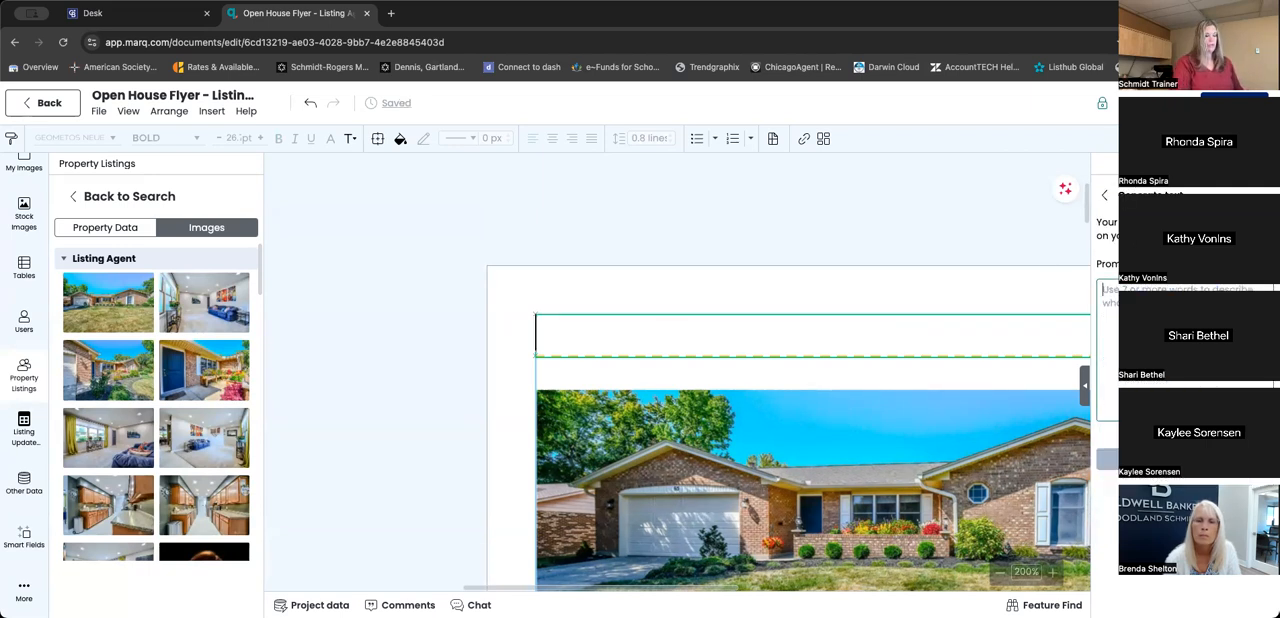
- Generate a headline from a prompt starting "create a headline about this", regenerate an alternative, and return to the text assistant's options without inserting it
text(credte a headline about th)
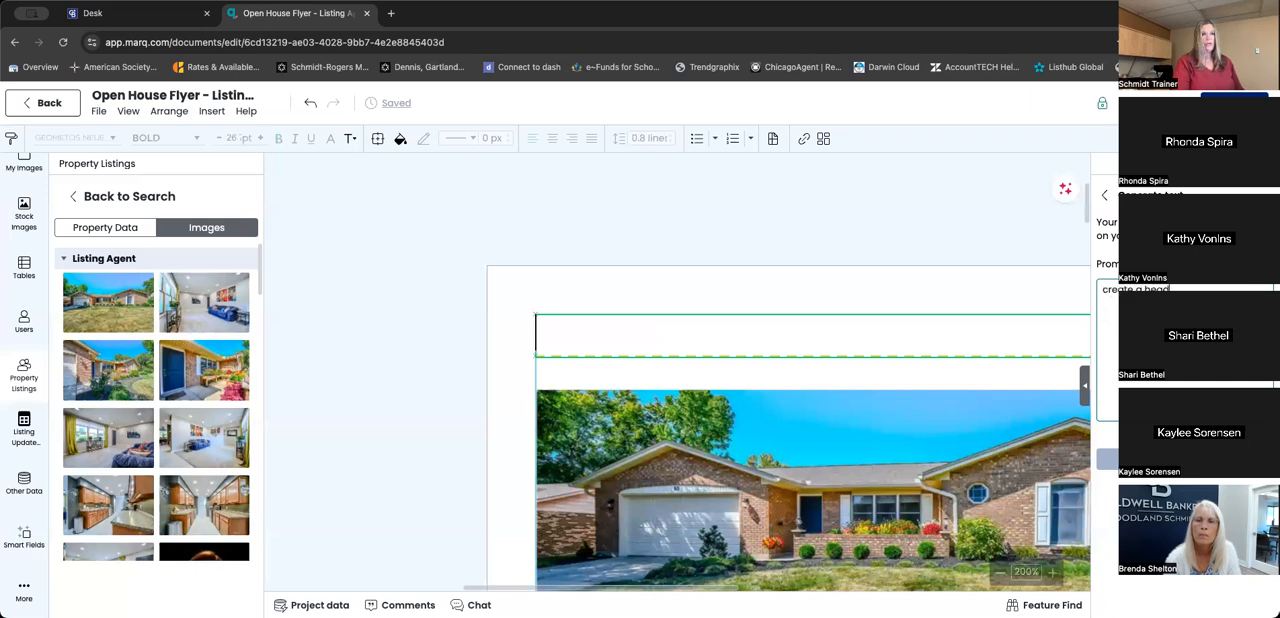
text(is pro)
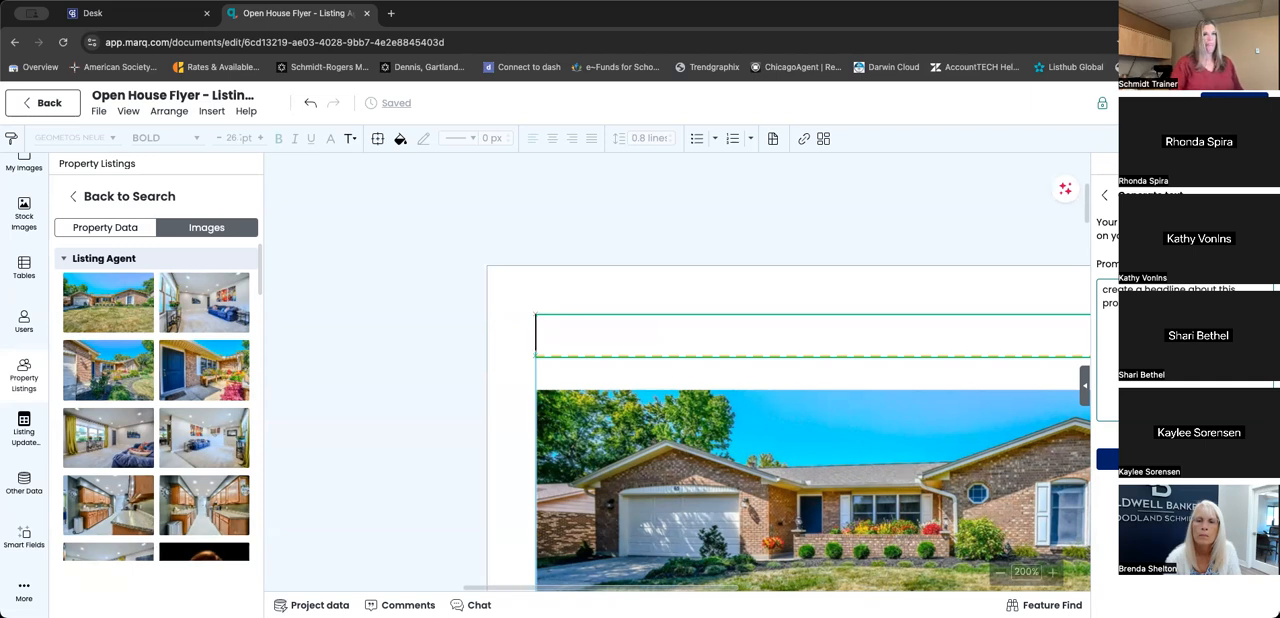
click(1185, 459)
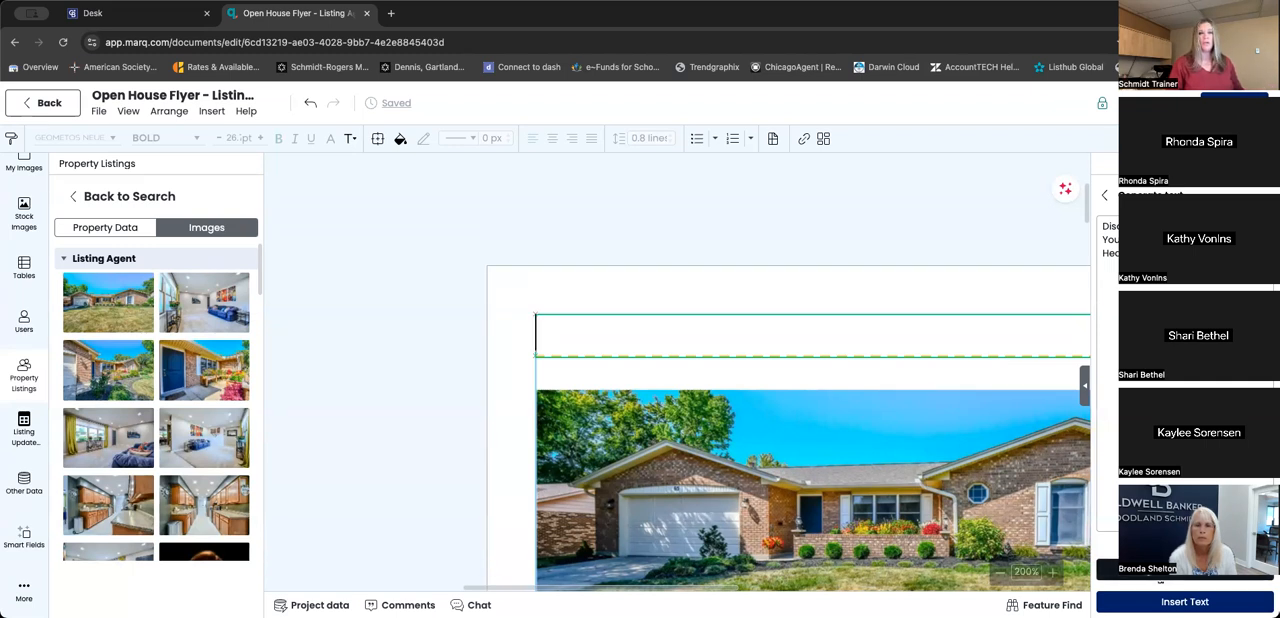
click(1165, 600)
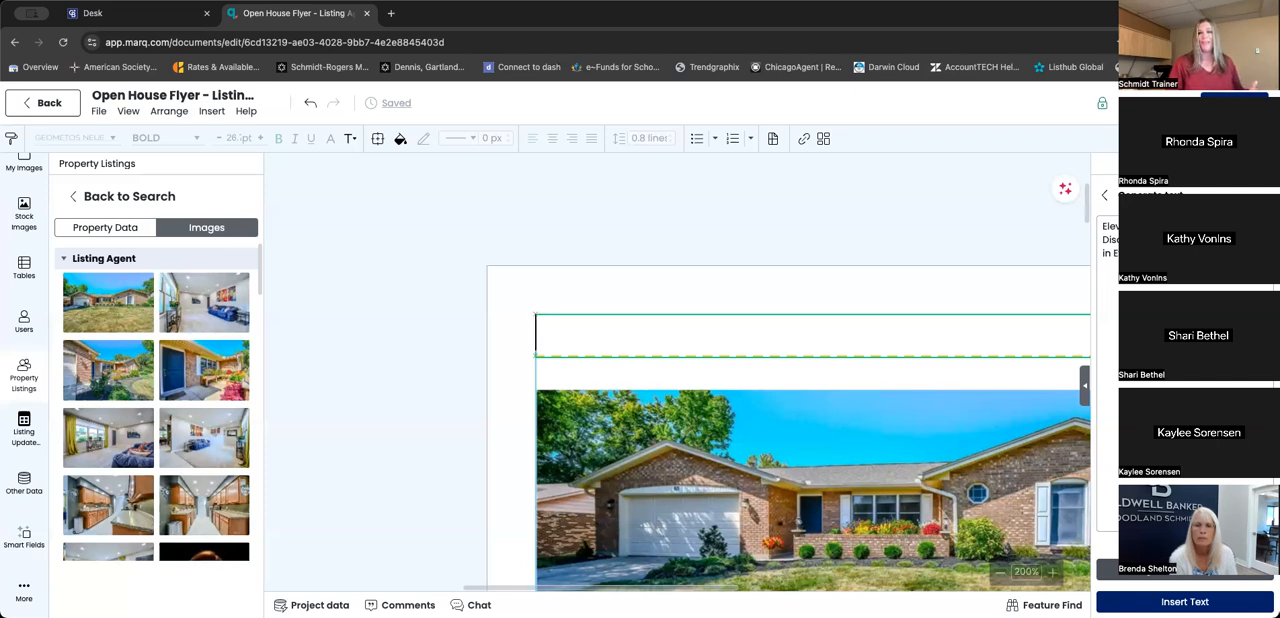
click(1105, 197)
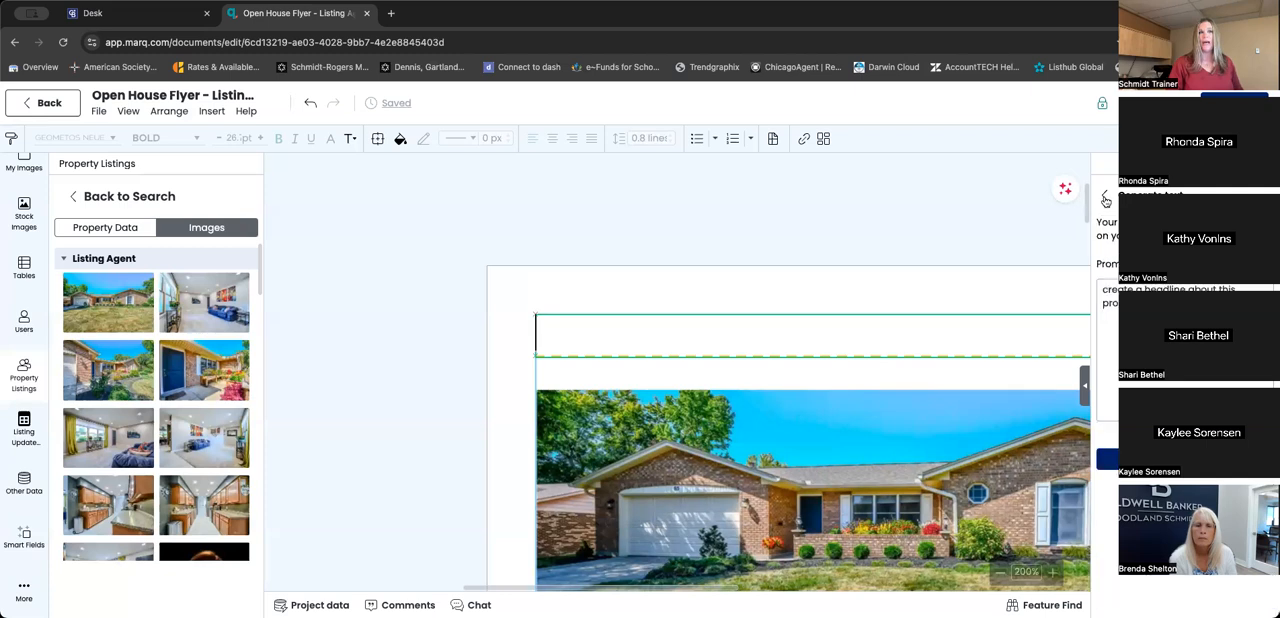
click(1104, 197)
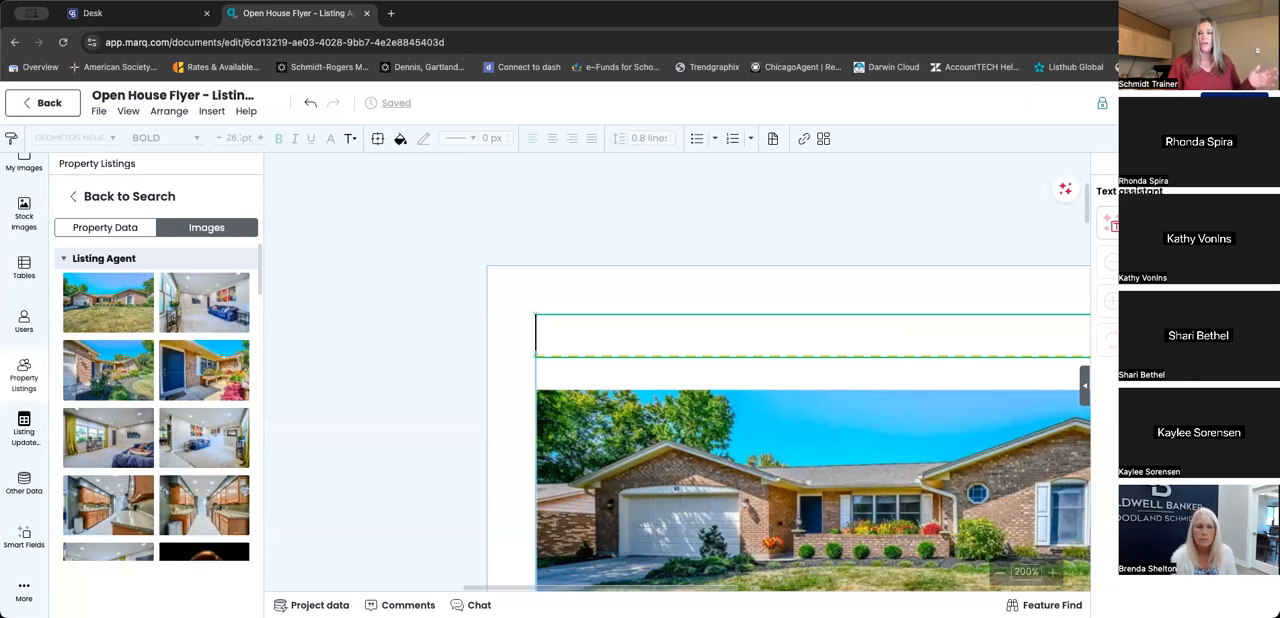
- Collapse the text assistant and zoom the flyer out to 125% to view more of the first page
scroll(978, 446, down, 3)
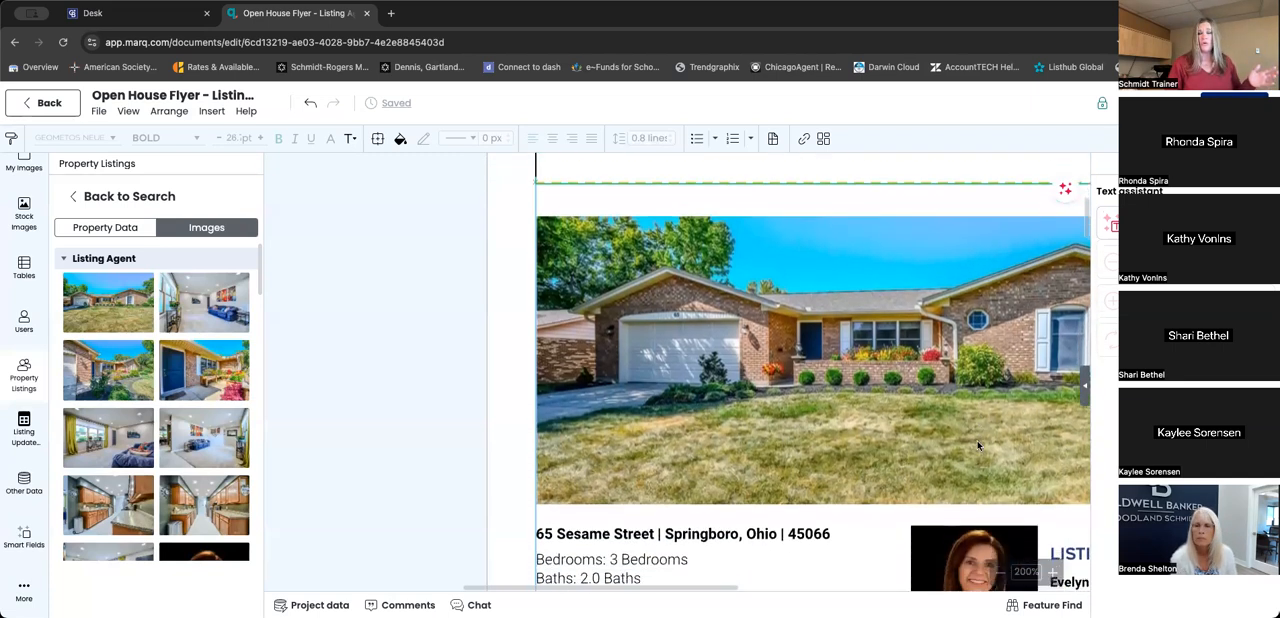
scroll(978, 446, down, 1)
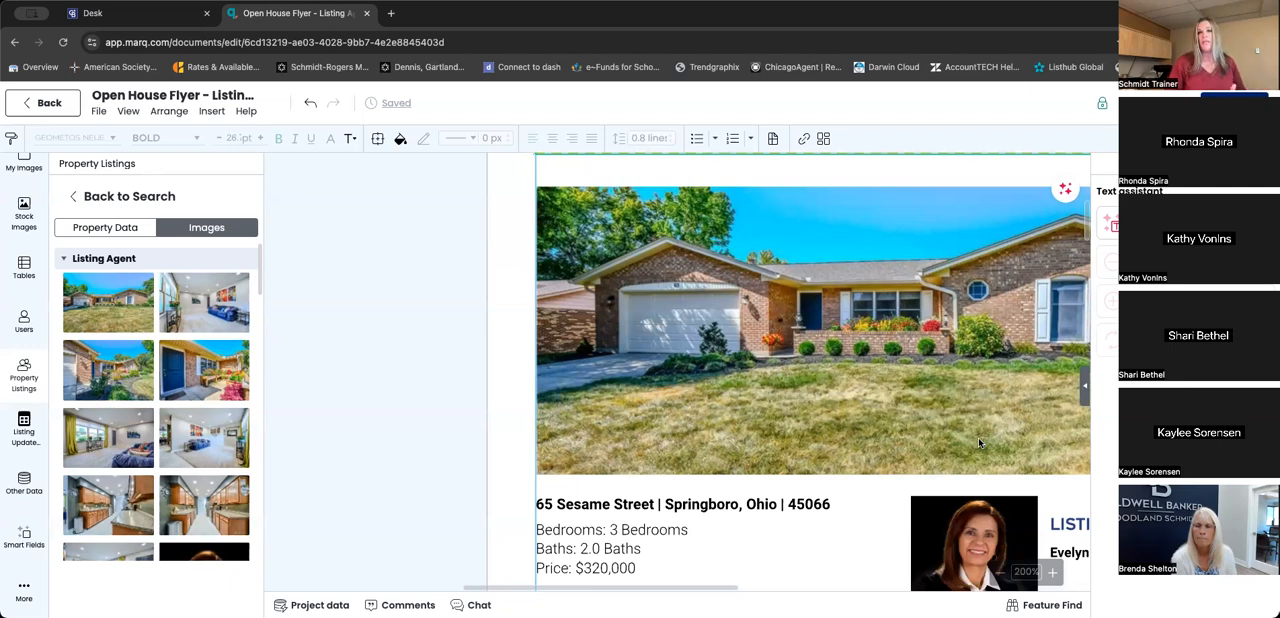
click(1085, 386)
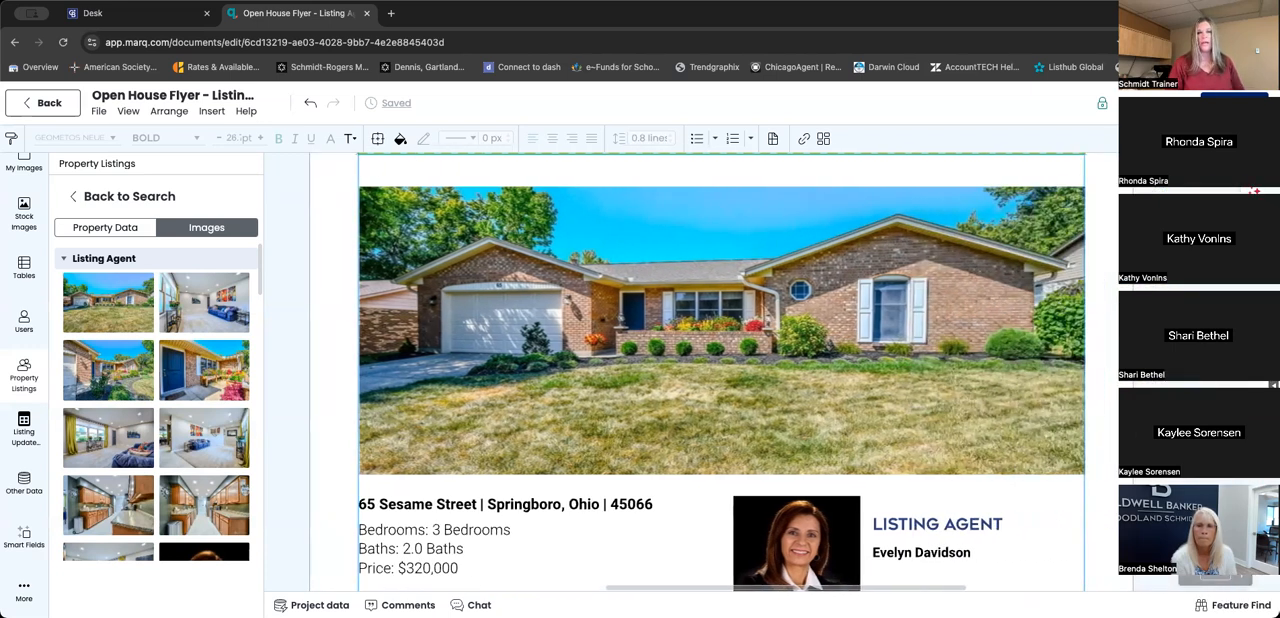
click(1188, 577)
click(1188, 577)
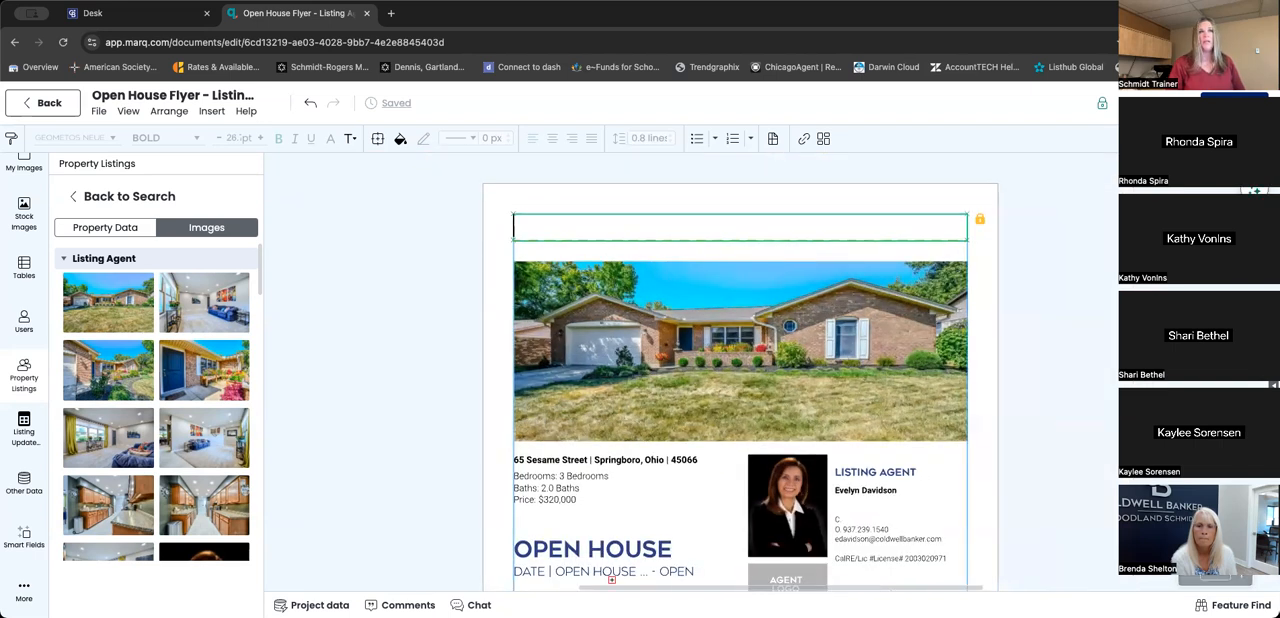
click(1274, 385)
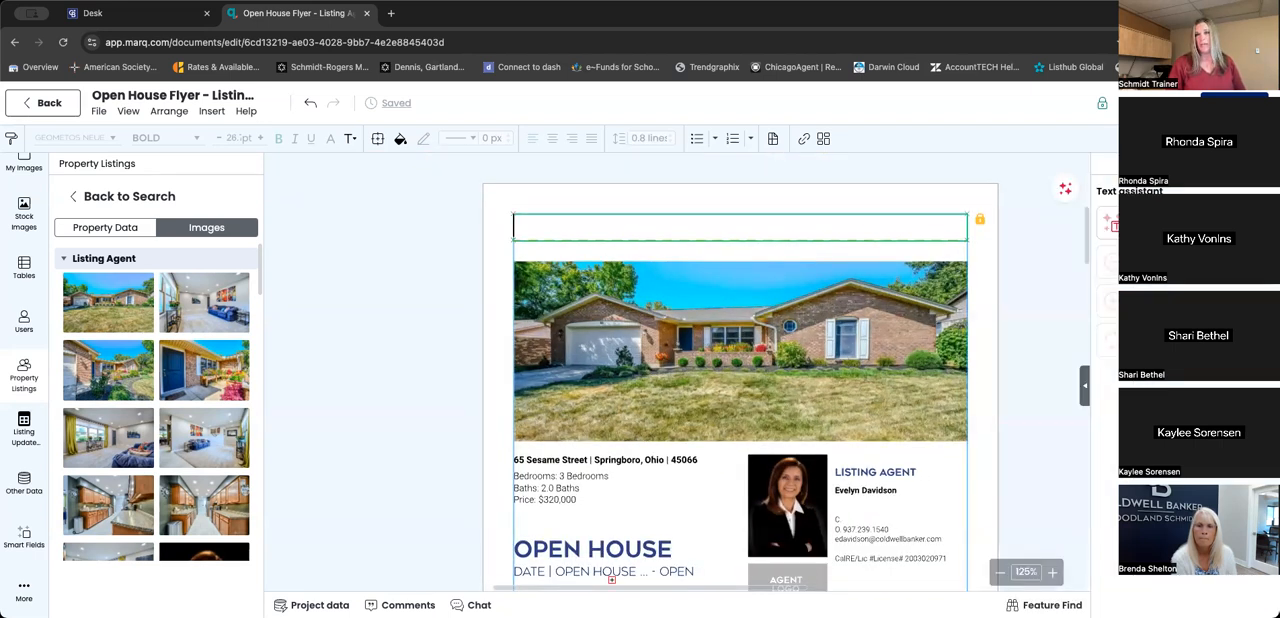
click(1085, 386)
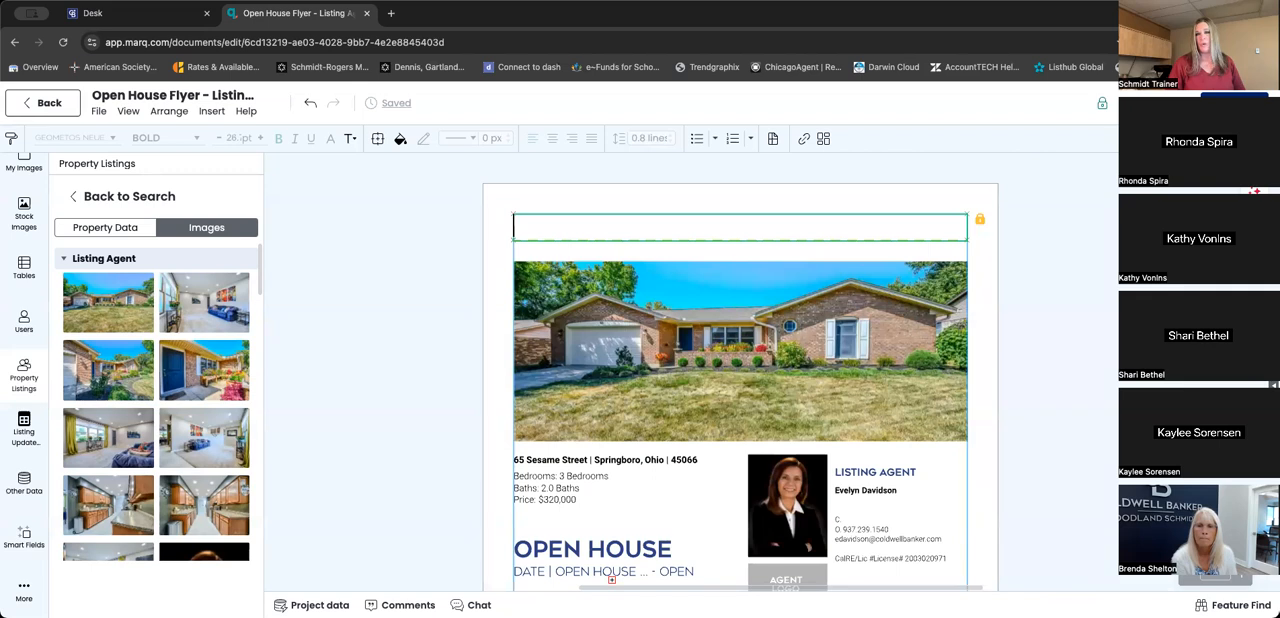